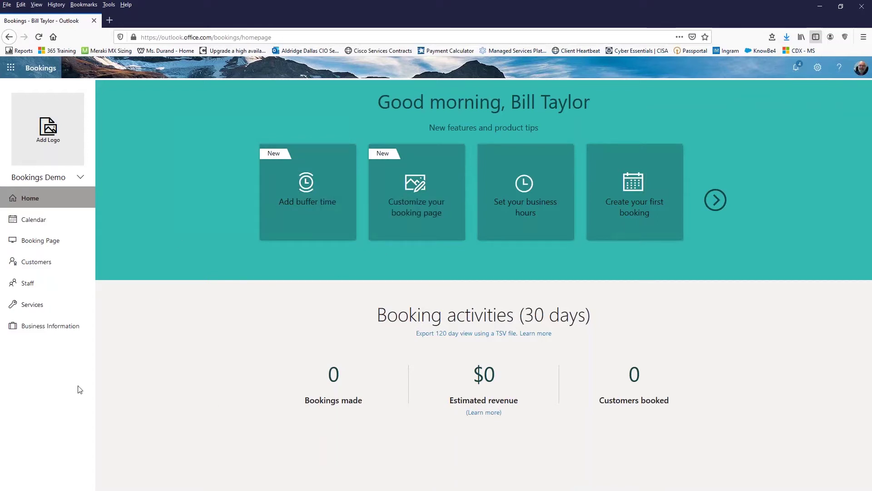
# Step: Enter a business phone number on the Business information page
pyautogui.click(45, 330)
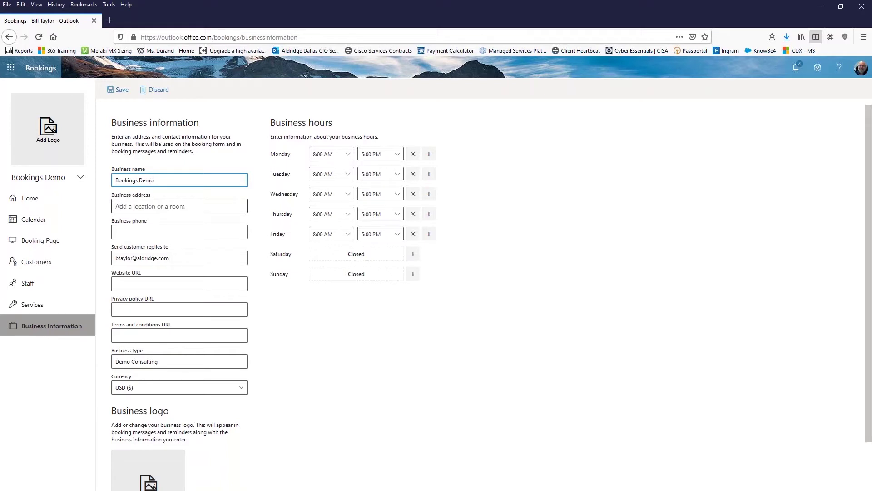
pyautogui.click(140, 232)
pyautogui.write('1234567890')
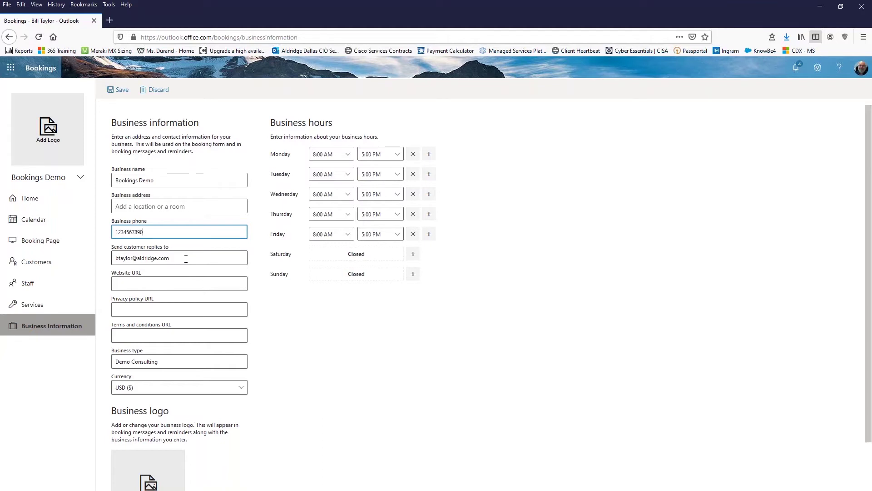
pyautogui.click(186, 258)
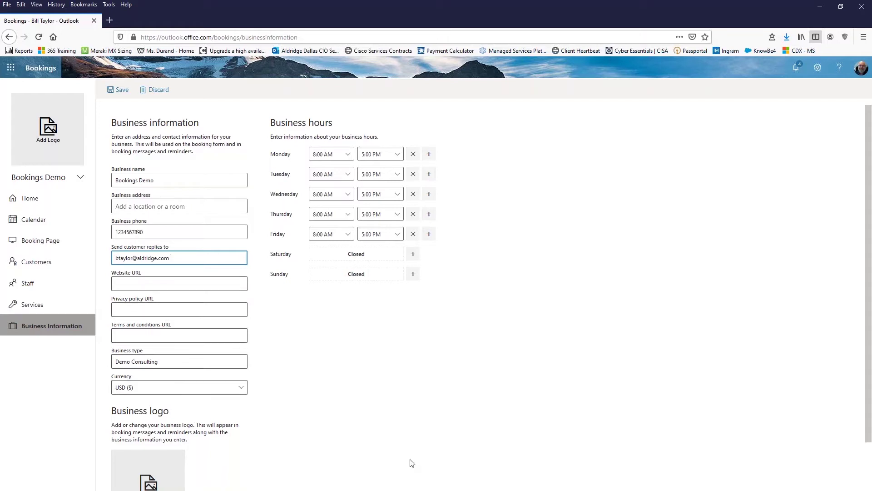
# Step: Keep the business currency set to USD ($)
pyautogui.scroll(-2, 323, 371)
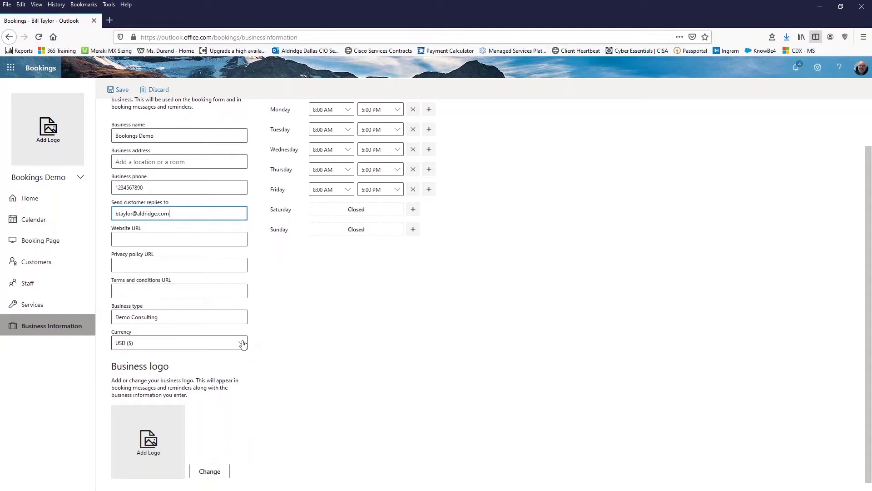
pyautogui.click(242, 343)
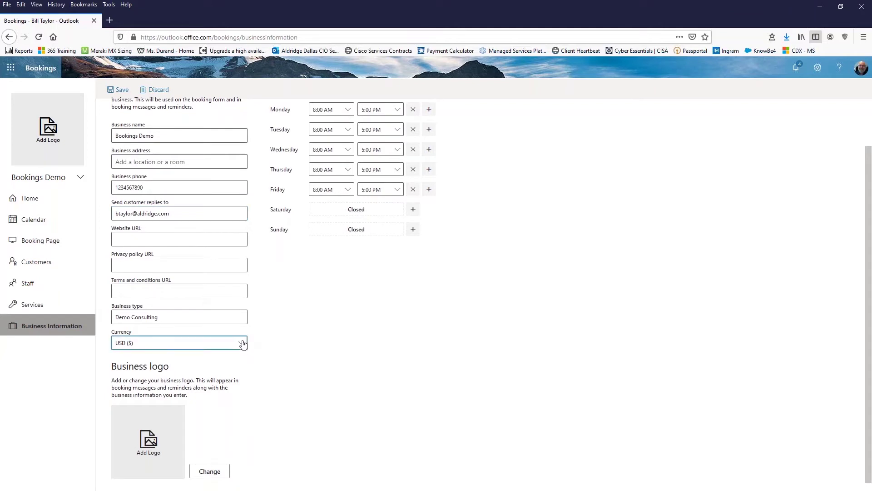
pyautogui.click(202, 348)
# Step: Upload the Demo image as the business logo with an orange background, and save
pyautogui.click(215, 474)
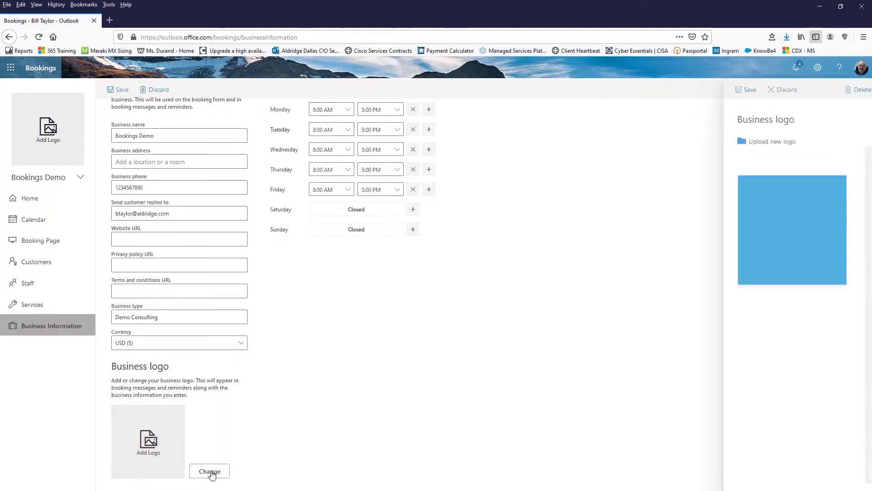
pyautogui.click(769, 143)
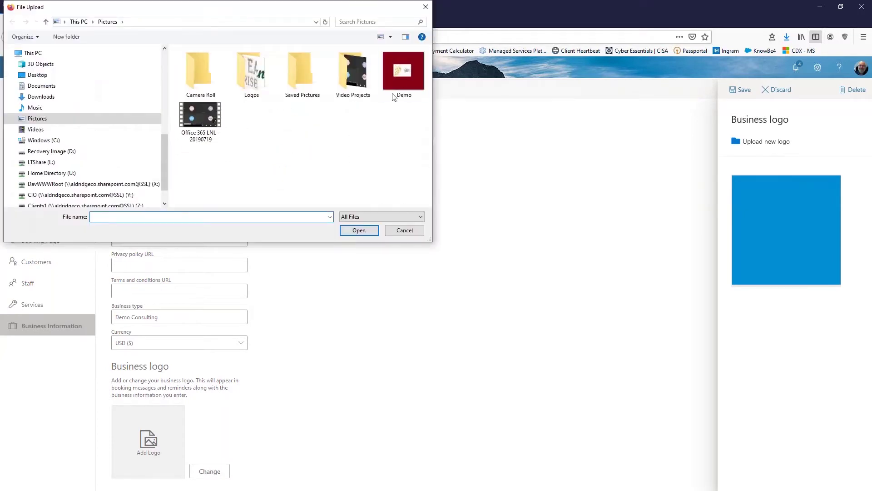
pyautogui.click(412, 81)
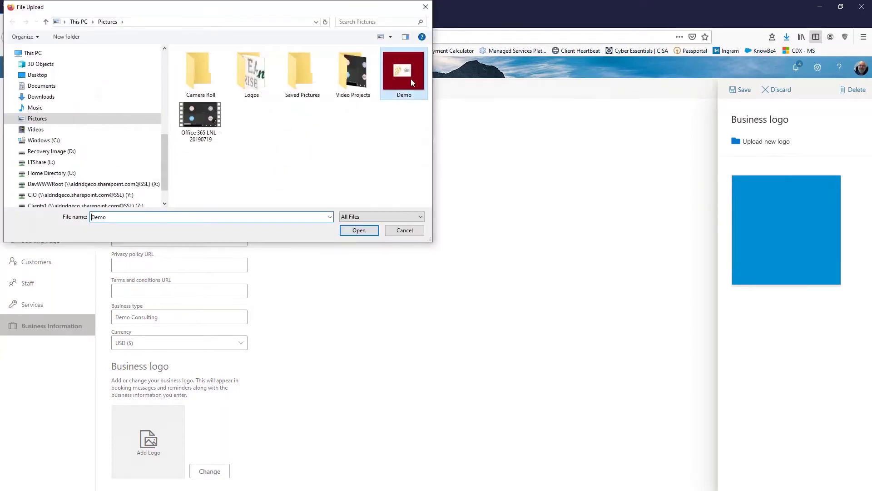
pyautogui.click(363, 232)
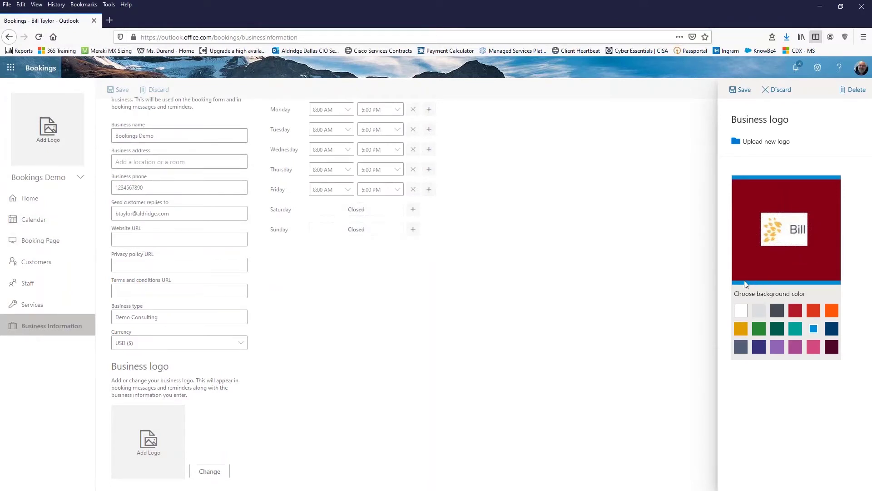
pyautogui.click(742, 332)
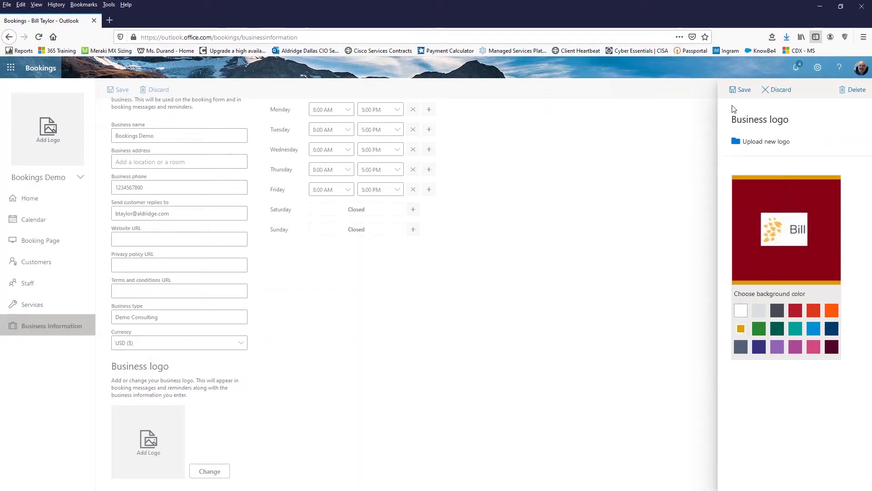
pyautogui.click(743, 90)
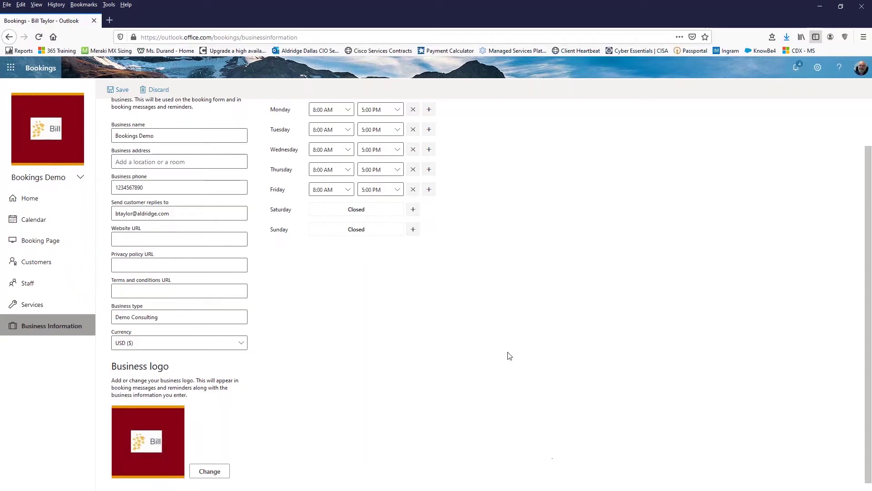
# Step: Keep Monday closing at 5:00 PM, add then remove an extra Monday time range, and save
pyautogui.scroll(2, 551, 338)
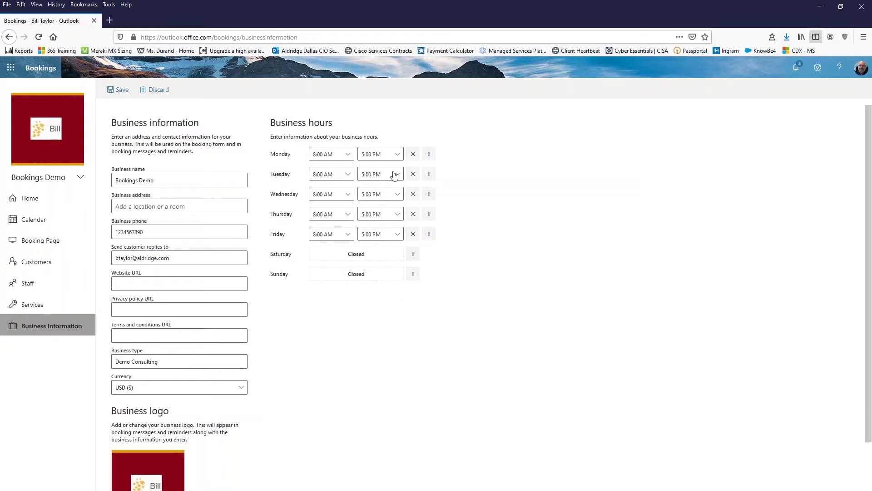
pyautogui.click(398, 155)
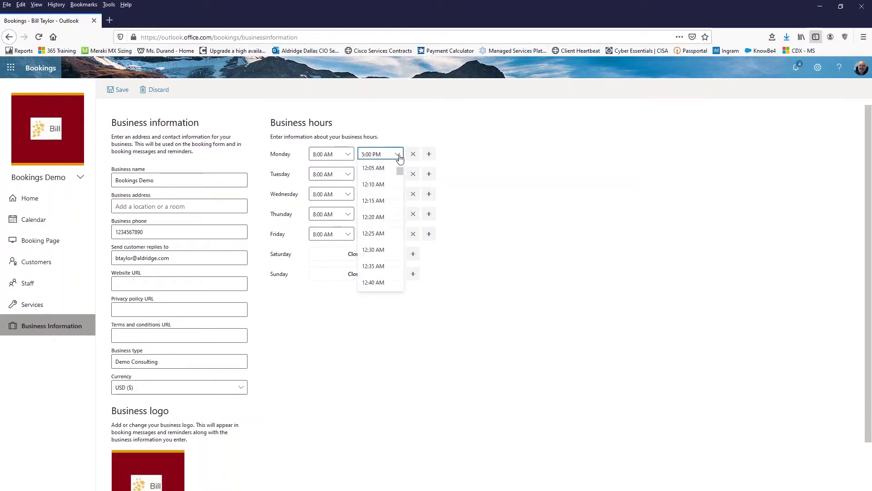
pyautogui.click(562, 241)
pyautogui.click(429, 154)
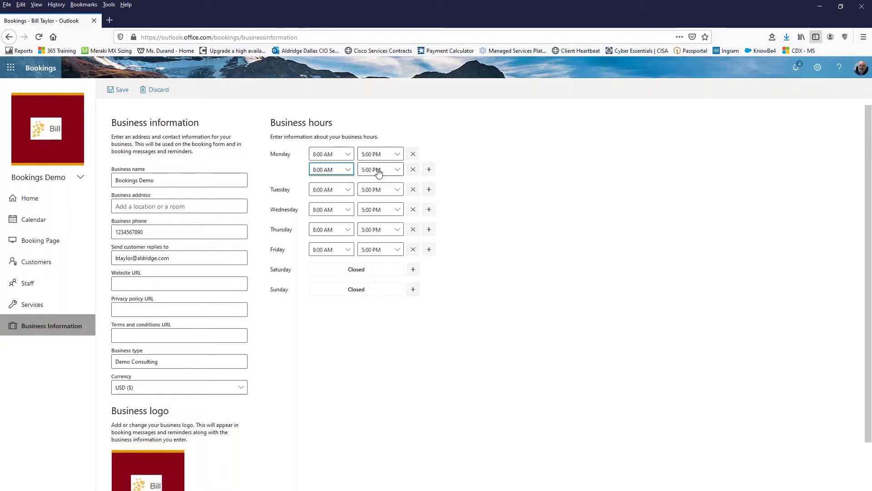
pyautogui.click(413, 169)
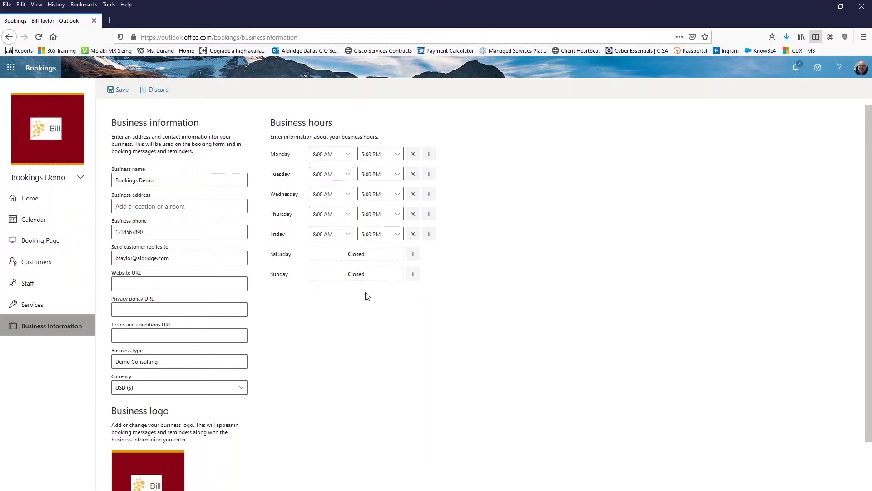
pyautogui.click(121, 93)
# Step: Go to Services and edit the Initial consult service
pyautogui.click(37, 307)
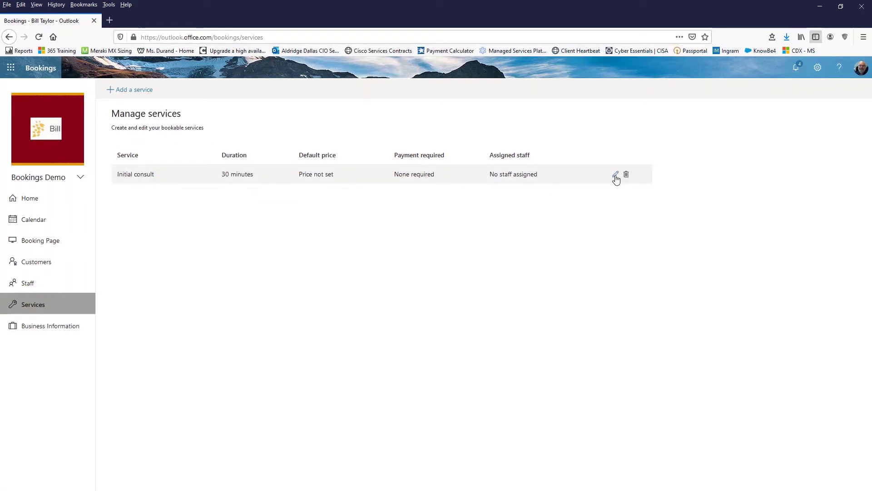
pyautogui.click(615, 175)
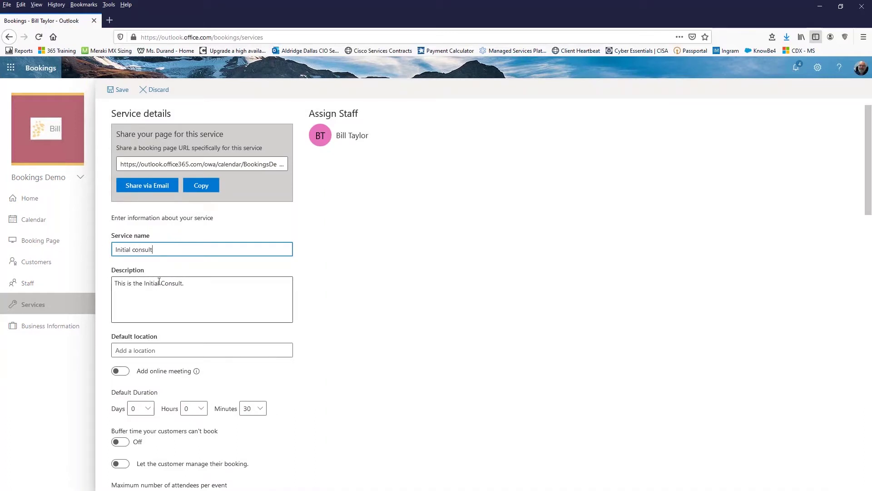
# Step: Append 'This is a free meeting' to the Initial consult description
pyautogui.click(189, 288)
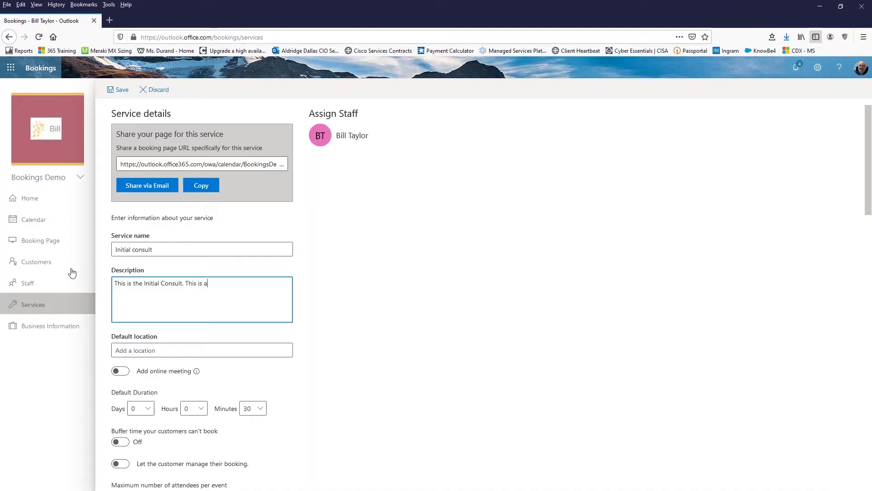
pyautogui.write('This is the Initial Consult. This is a free meeting.')
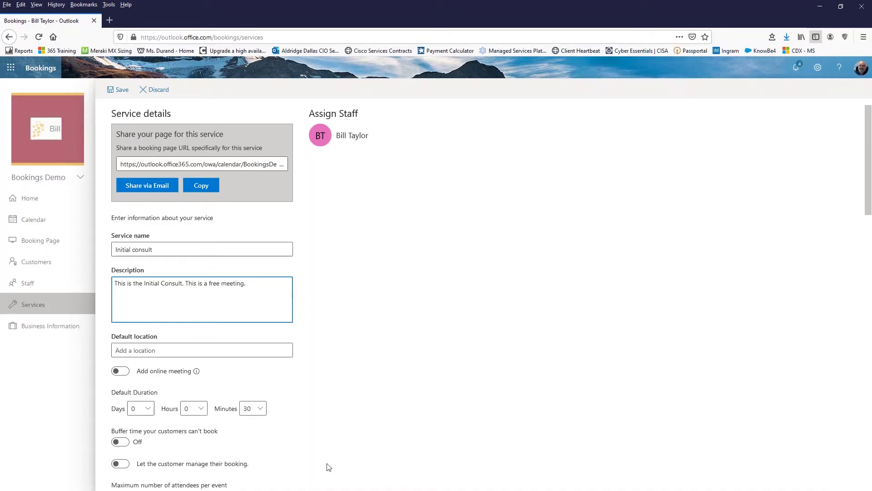
pyautogui.scroll(-2, 369, 348)
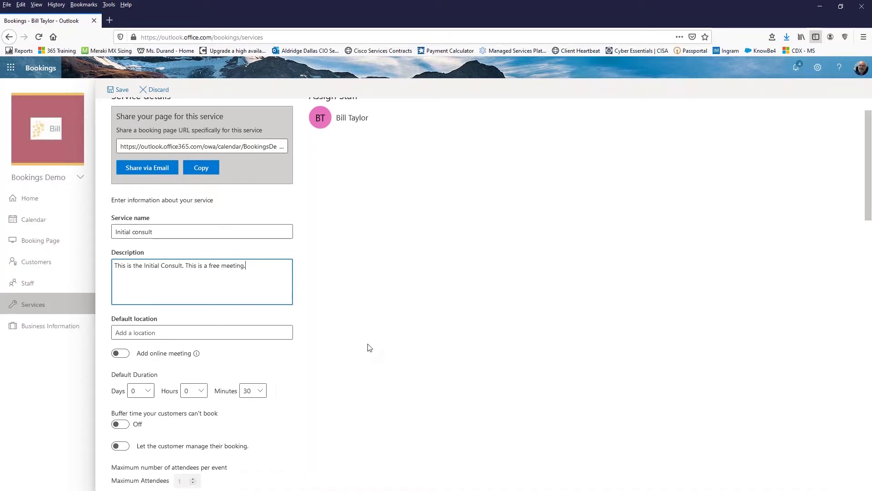
# Step: Set the service's default location to Client's Office
pyautogui.click(159, 248)
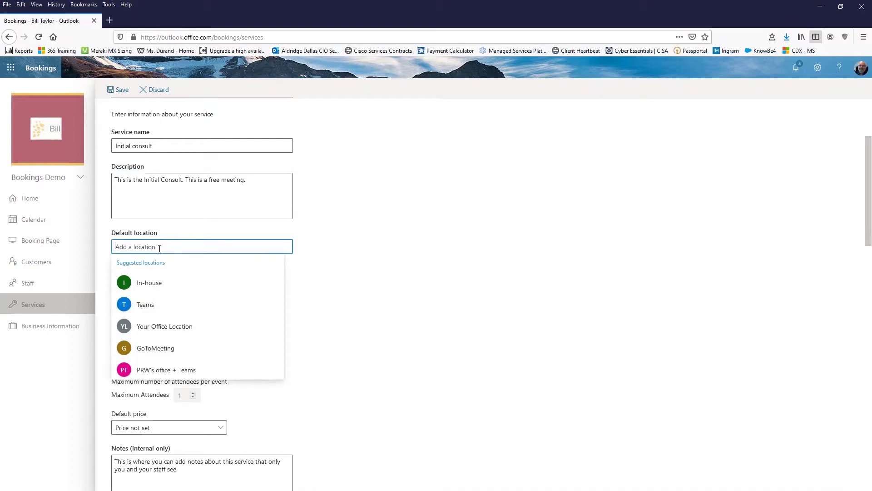
pyautogui.write('Client')
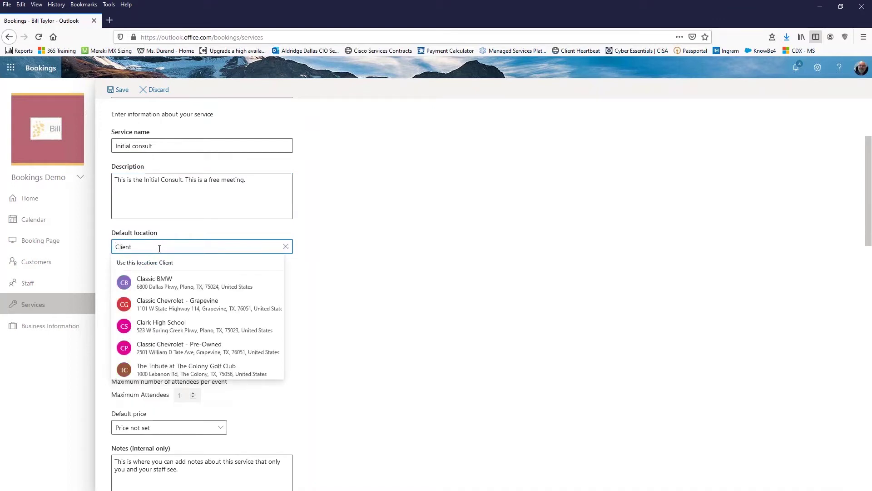
pyautogui.write("'s O")
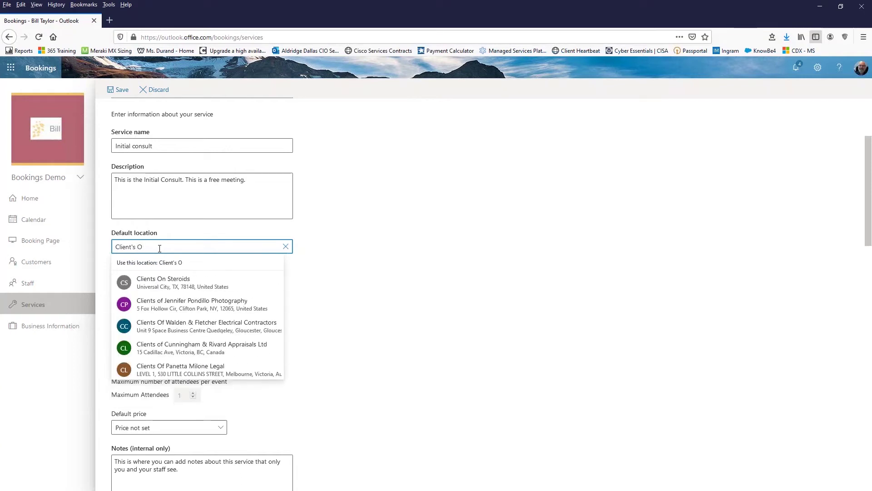
pyautogui.write('ffice')
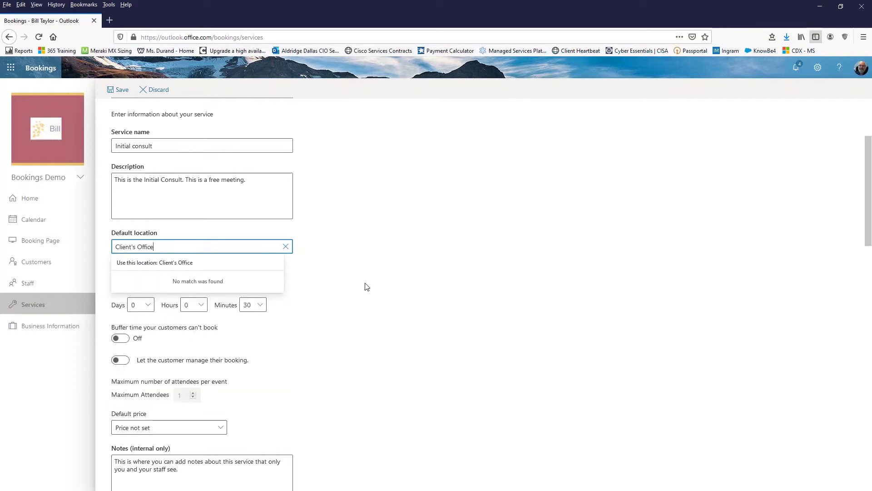
pyautogui.click(369, 285)
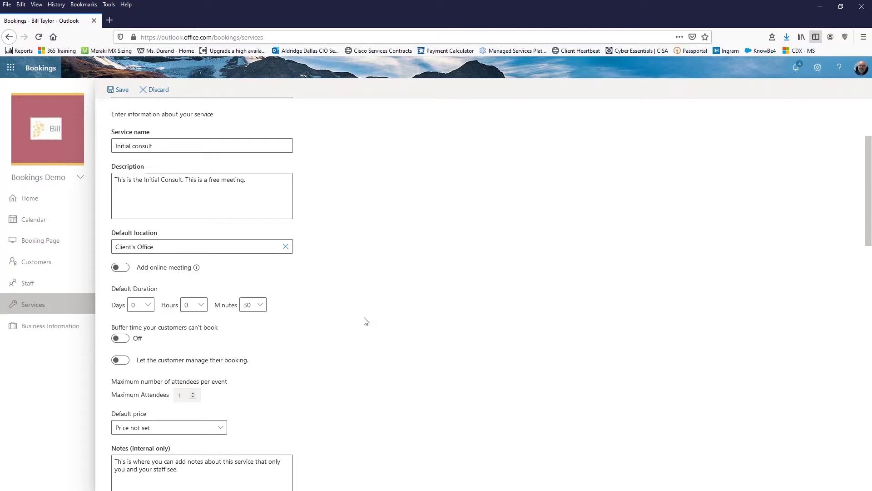
# Step: Keep a 30-minute duration and add 30-minute buffers before and after bookings
pyautogui.scroll(-3, 361, 322)
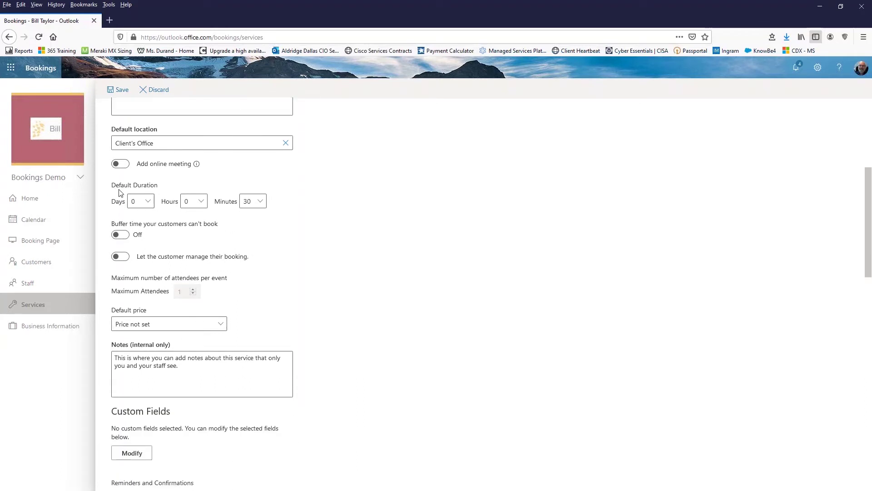
pyautogui.click(260, 201)
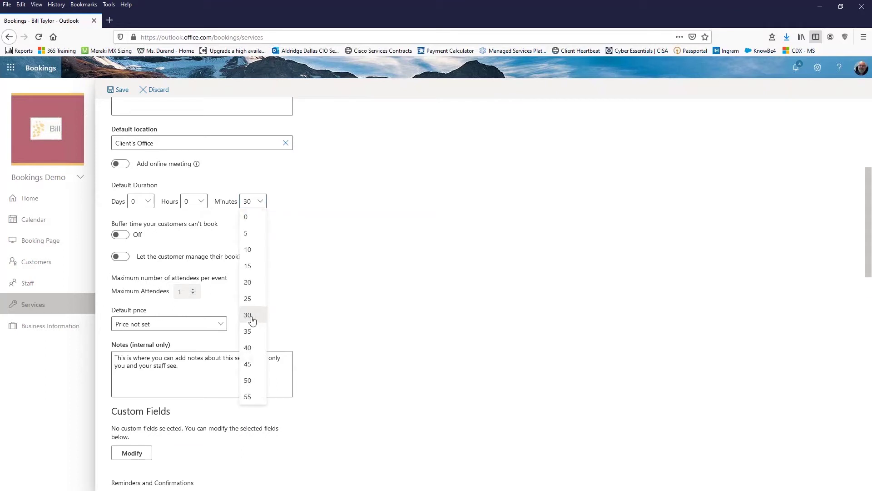
pyautogui.click(251, 318)
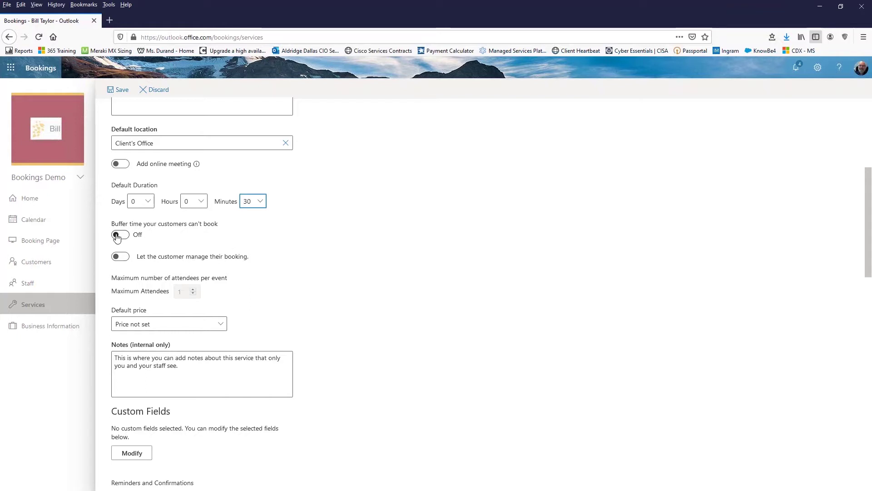
pyautogui.click(116, 235)
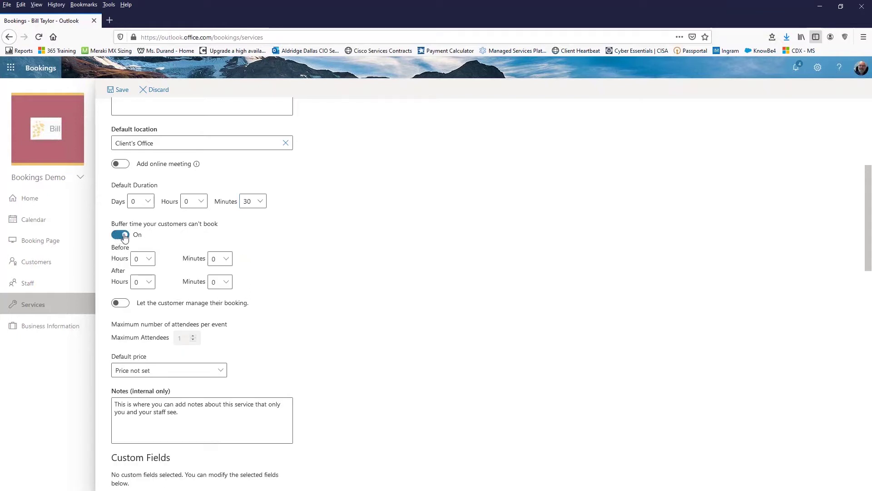
pyautogui.click(229, 260)
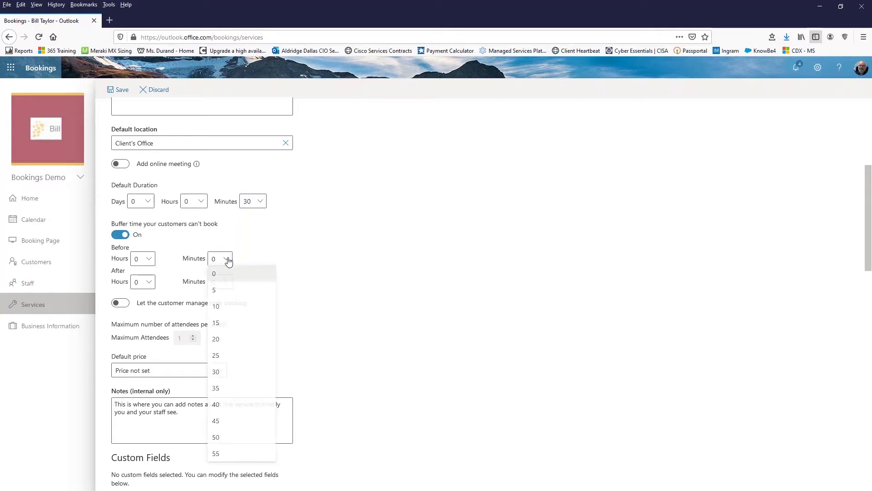
pyautogui.click(229, 374)
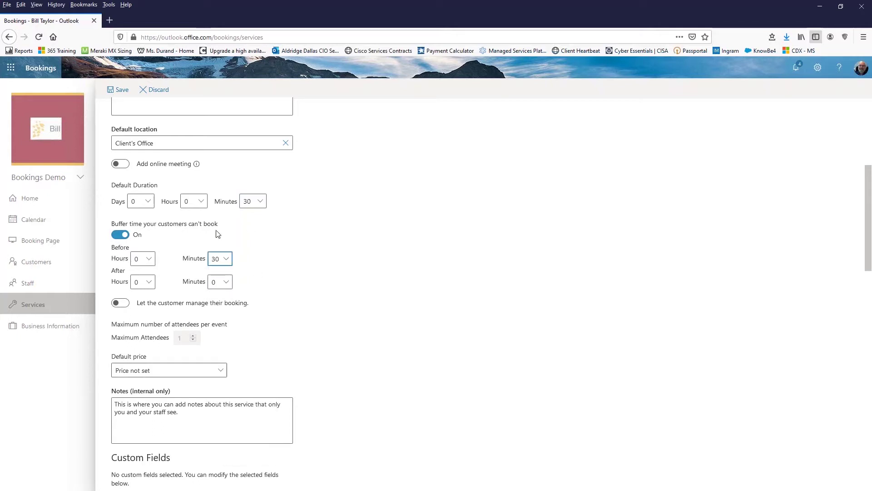
pyautogui.click(228, 284)
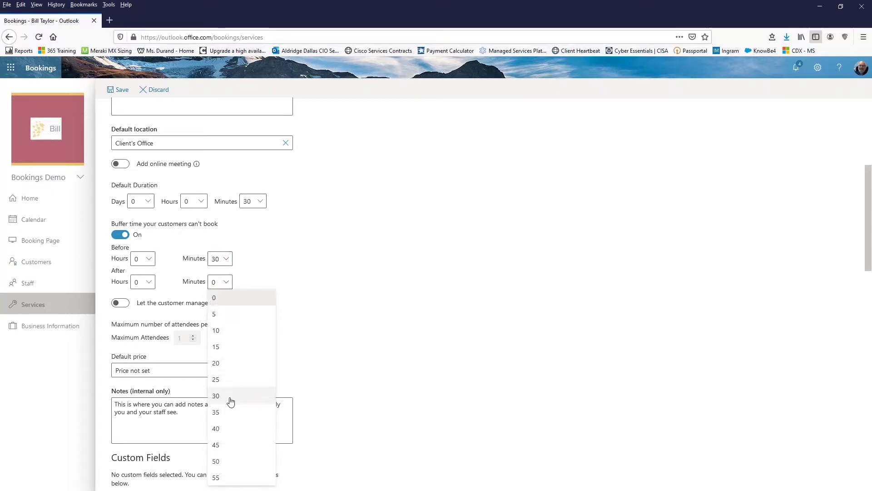
pyautogui.click(230, 396)
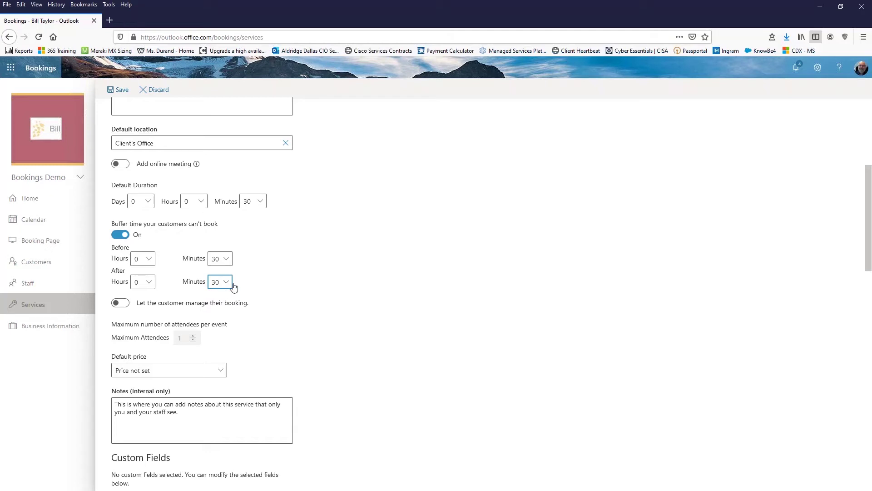
pyautogui.scroll(-2, 273, 272)
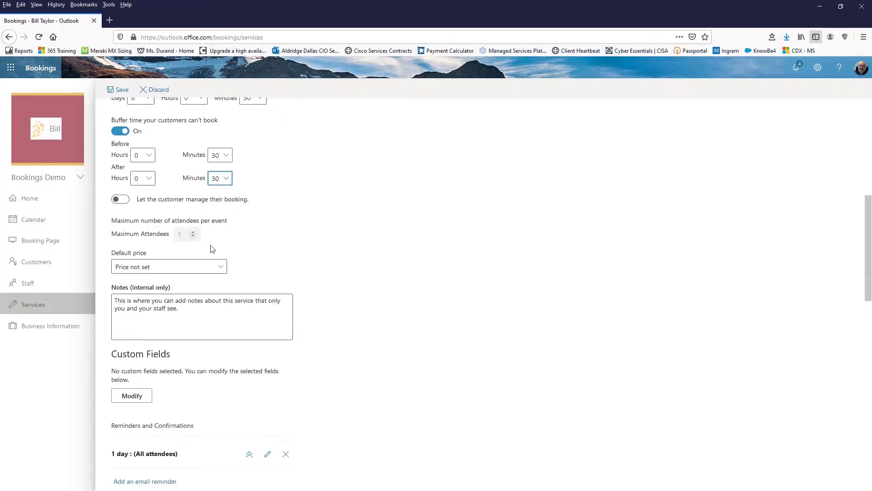
# Step: Let customers manage their own booking and set the default price to Free
pyautogui.click(120, 201)
pyautogui.scroll(-2, 263, 243)
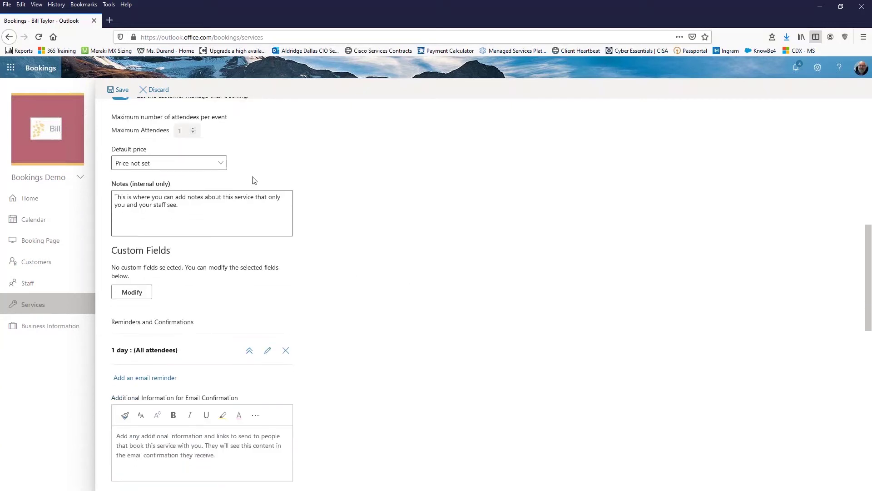
pyautogui.click(221, 164)
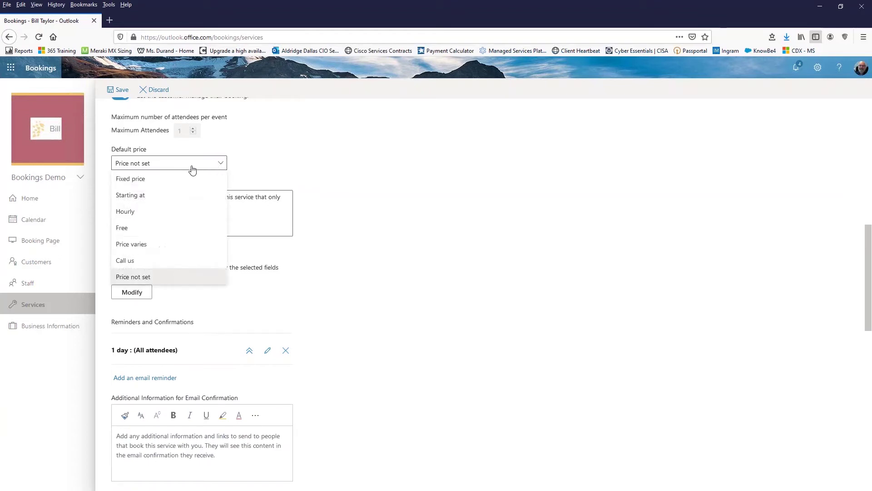
pyautogui.click(152, 231)
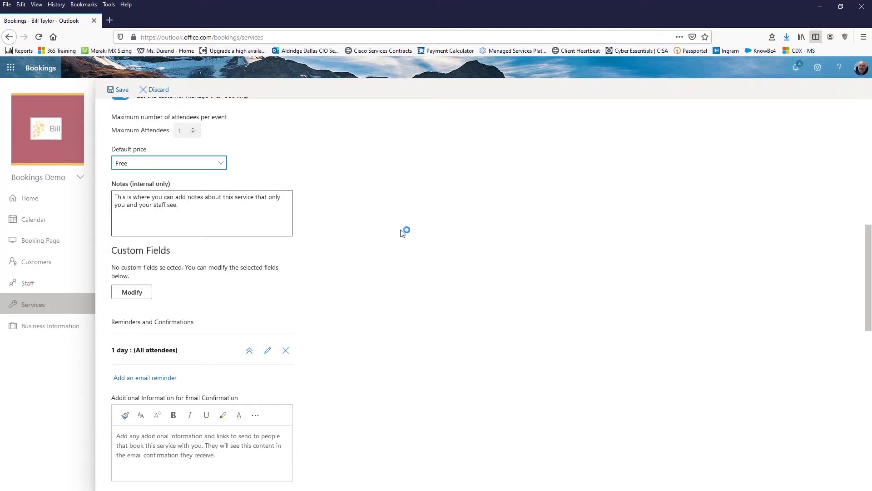
pyautogui.scroll(3, 401, 235)
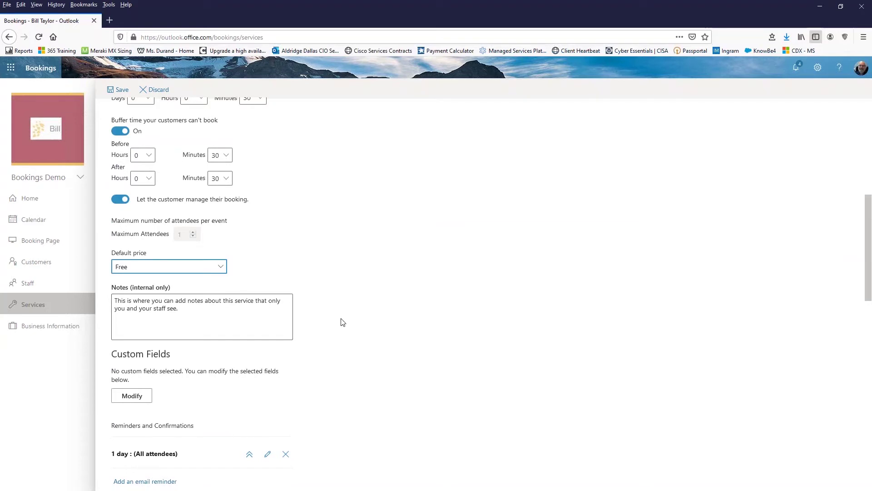
pyautogui.scroll(-2, 351, 323)
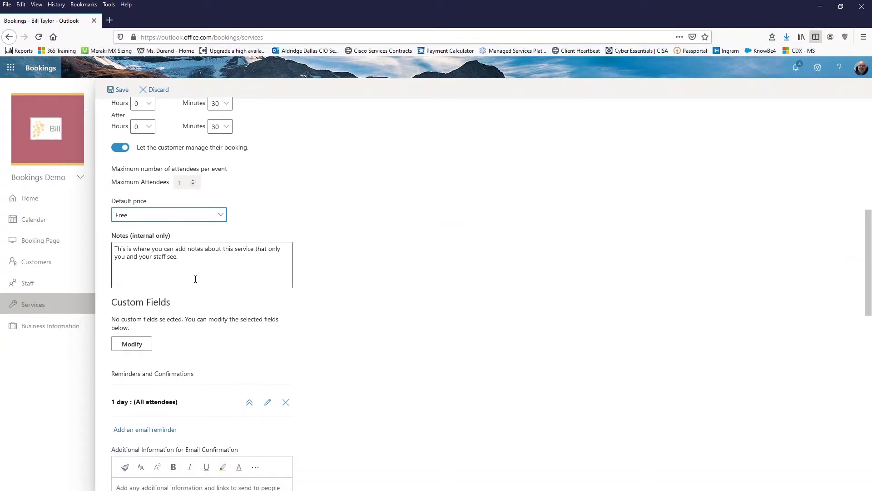
pyautogui.scroll(-2, 403, 317)
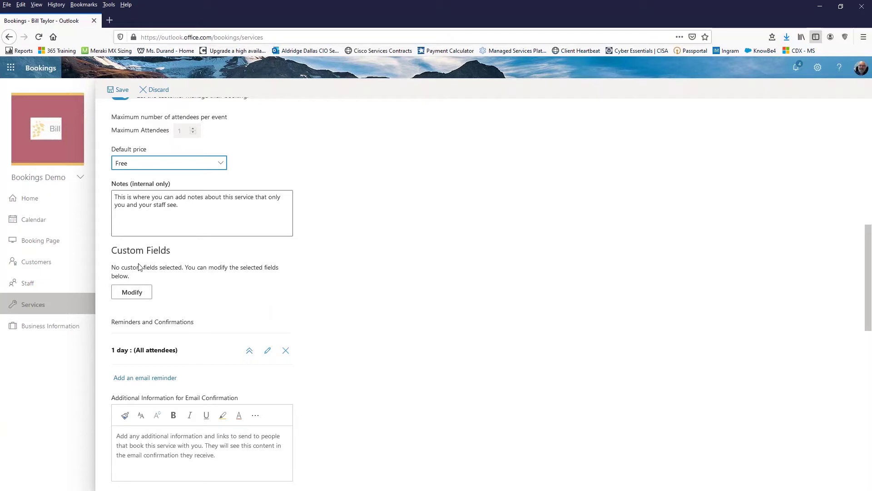
pyautogui.scroll(-2, 163, 242)
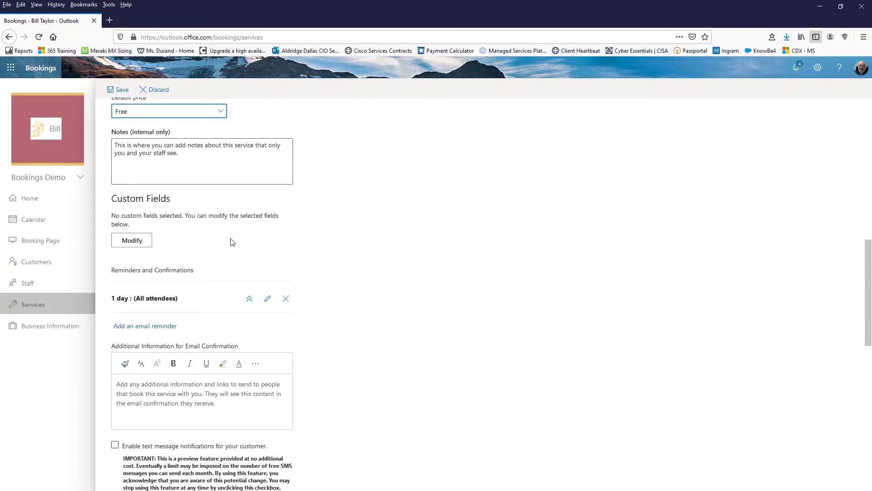
pyautogui.scroll(-2, 233, 242)
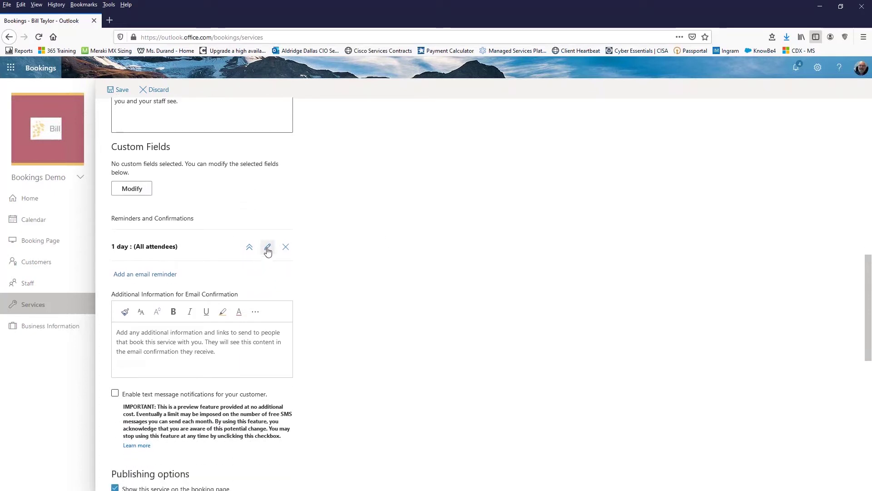
# Step: Edit the email reminder, keeping it 1 day before and sent to all attendees
pyautogui.click(267, 249)
pyautogui.click(173, 274)
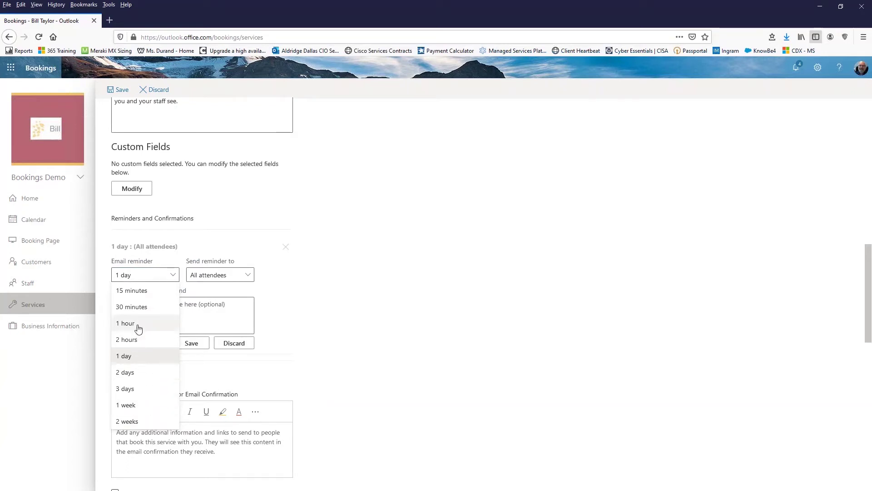
pyautogui.click(132, 356)
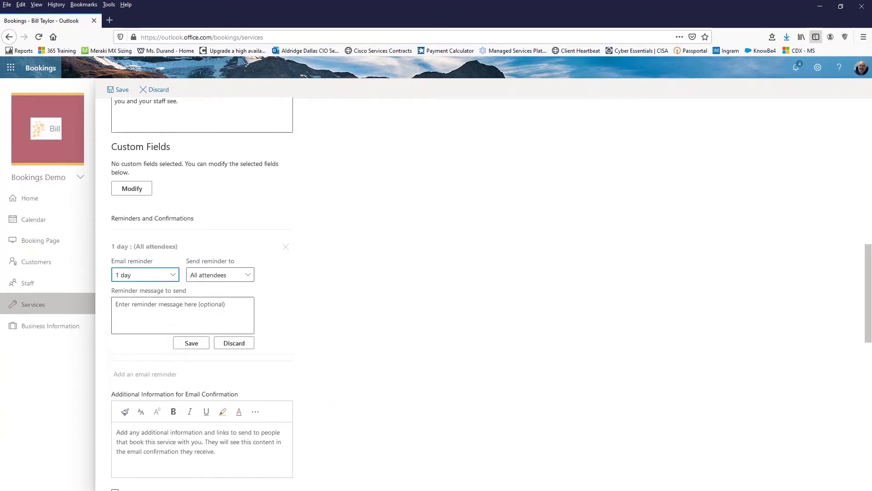
pyautogui.click(247, 275)
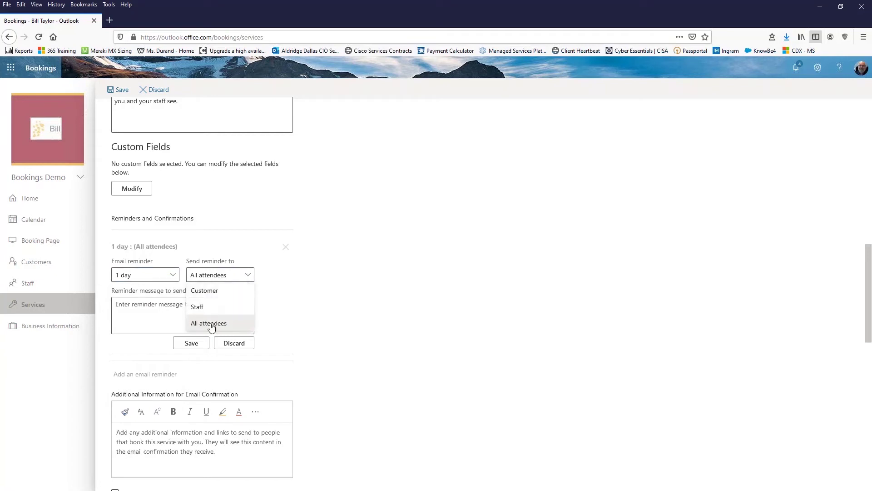
pyautogui.click(211, 324)
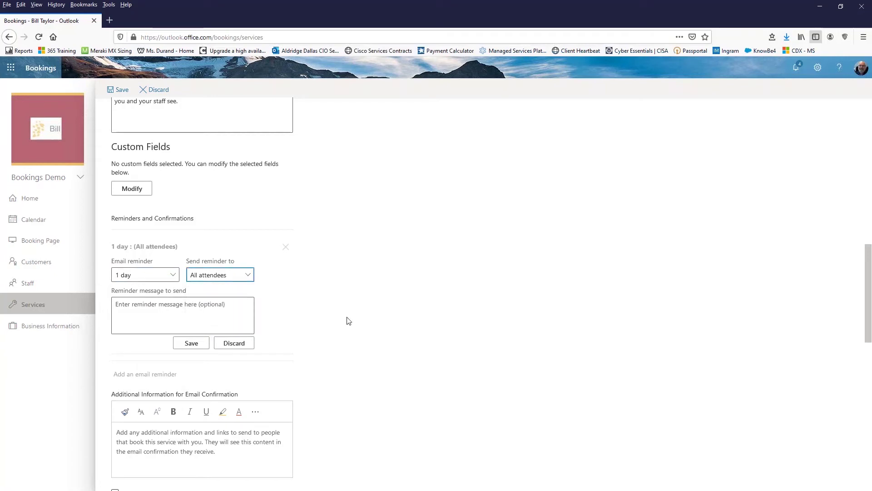
pyautogui.scroll(-2, 300, 294)
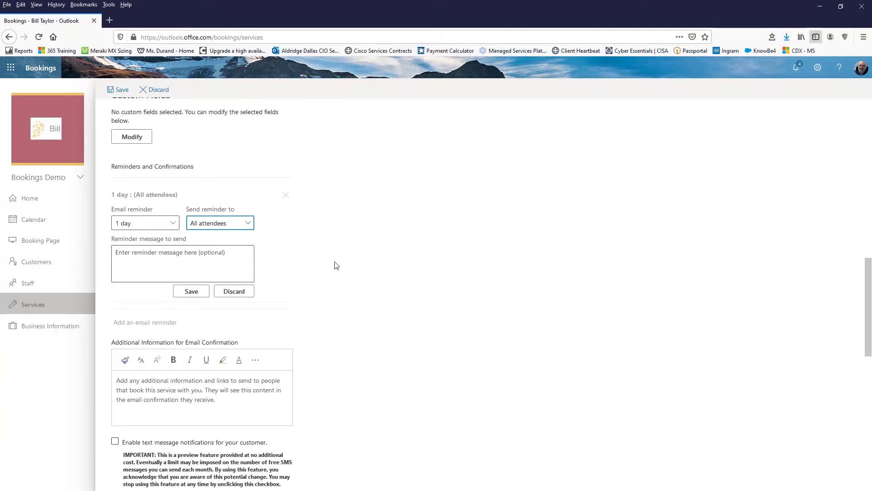
pyautogui.scroll(-2, 240, 208)
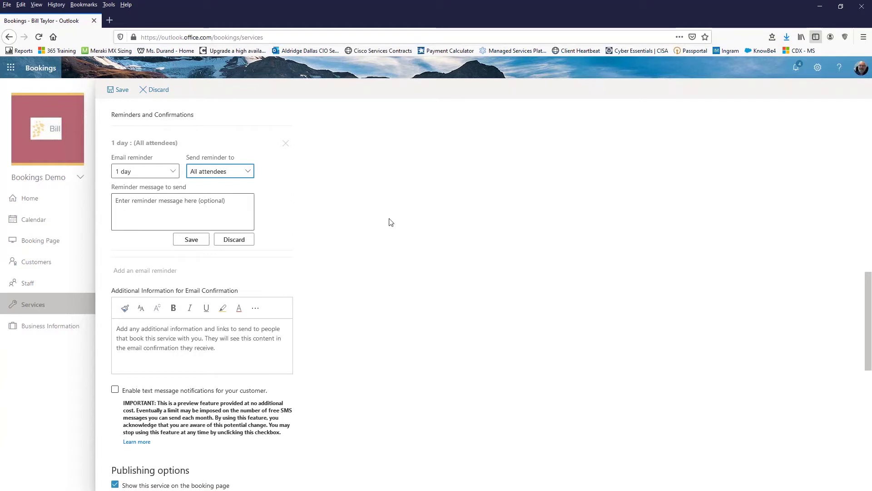
pyautogui.scroll(-1, 378, 299)
pyautogui.scroll(-2, 379, 298)
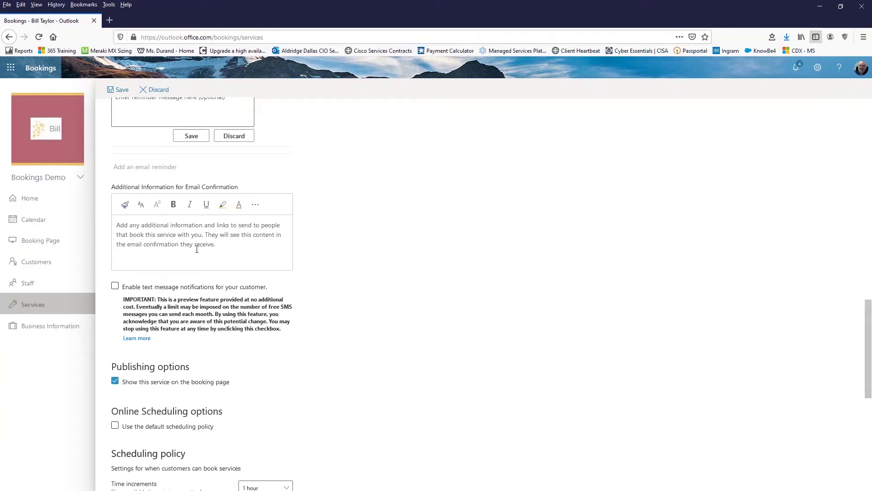
pyautogui.scroll(-2, 351, 272)
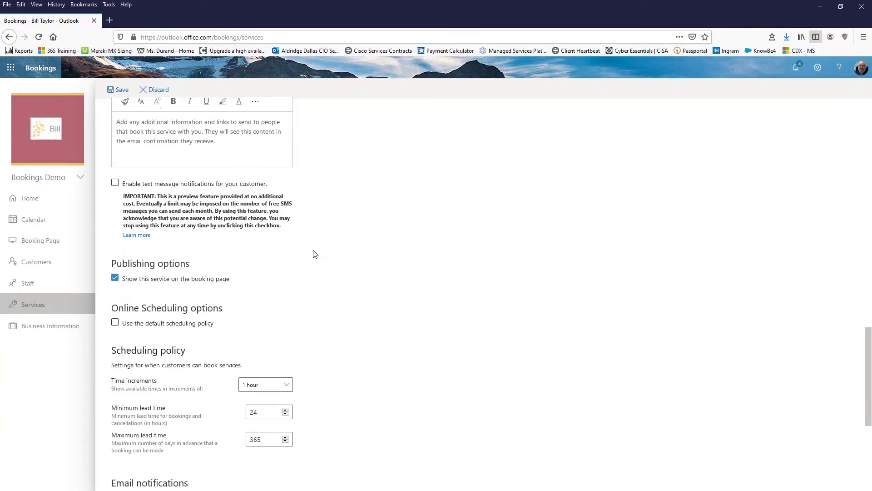
pyautogui.click(115, 182)
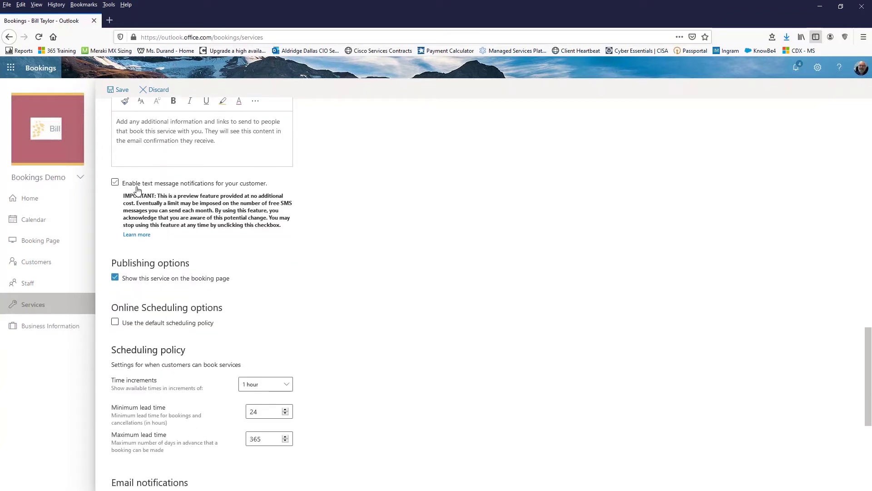
pyautogui.click(137, 187)
pyautogui.scroll(-1, 345, 274)
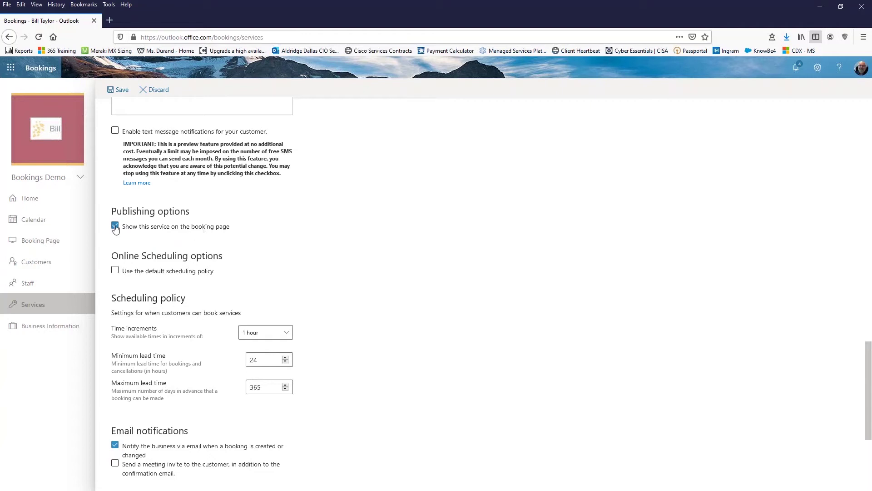
pyautogui.scroll(-2, 431, 253)
pyautogui.scroll(1, 432, 253)
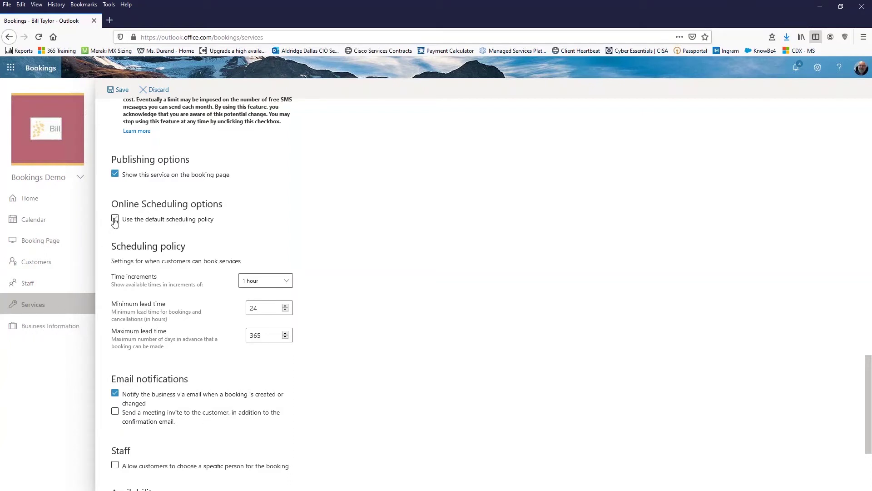
pyautogui.scroll(-2, 375, 277)
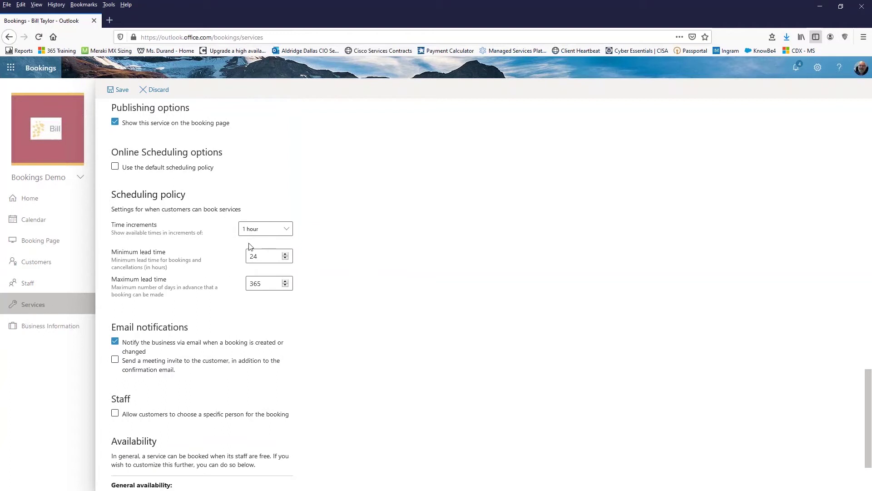
# Step: Use 30-minute time increments and change the maximum lead time from 365 to 30 days
pyautogui.click(288, 230)
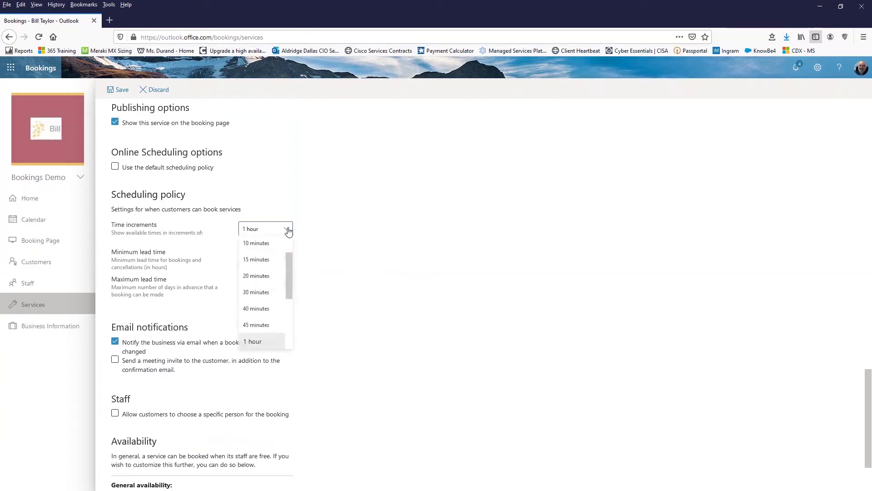
pyautogui.click(272, 293)
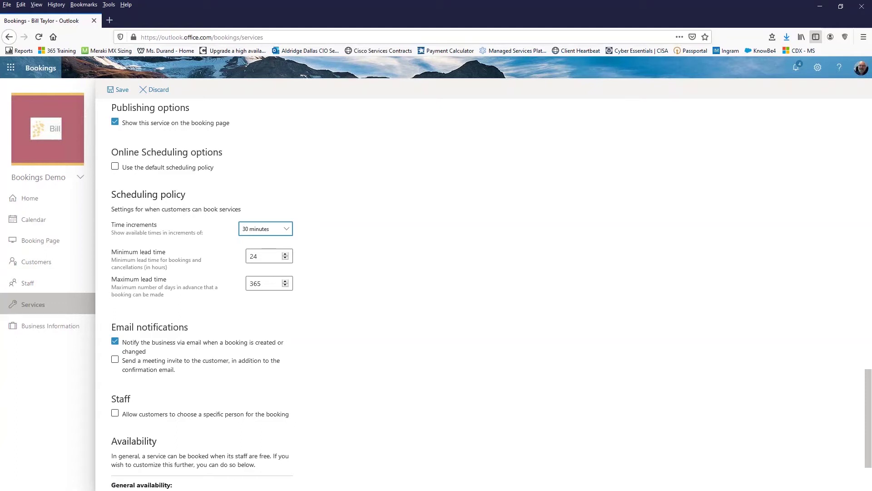
pyautogui.click(263, 258)
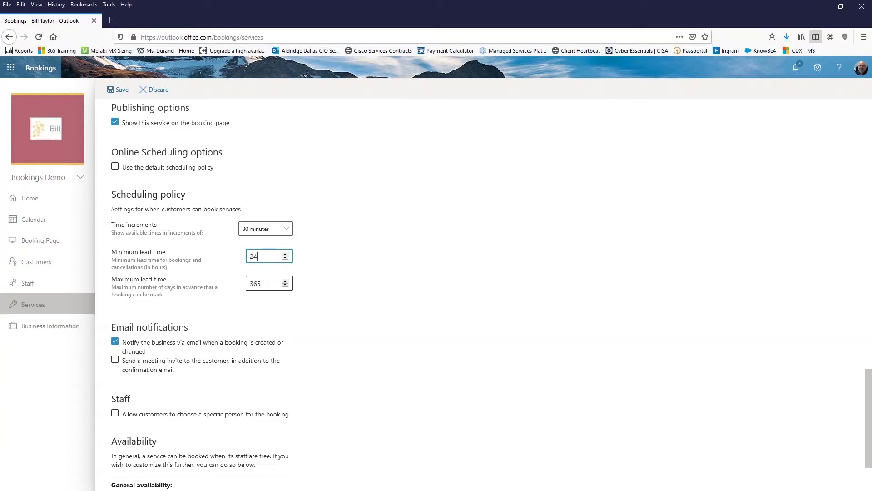
pyautogui.click(266, 284)
pyautogui.moveTo(261, 283); pyautogui.dragTo(242, 282)
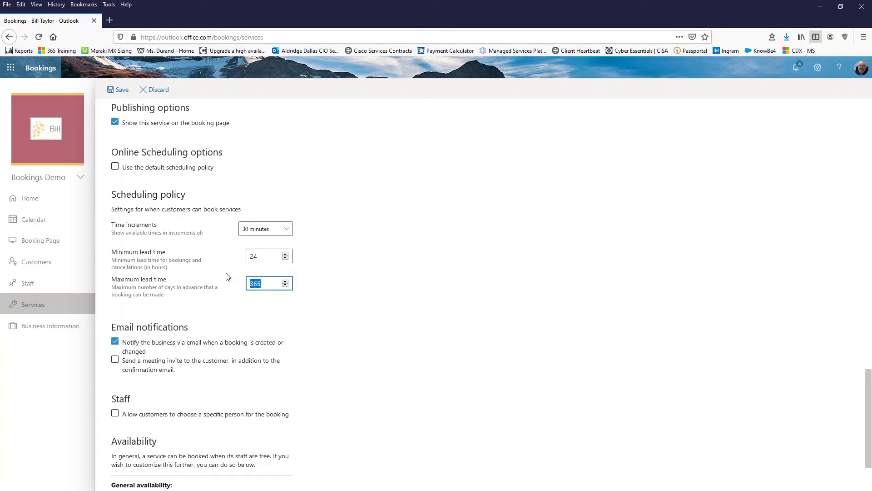
pyautogui.write('30')
pyautogui.scroll(-2, 340, 337)
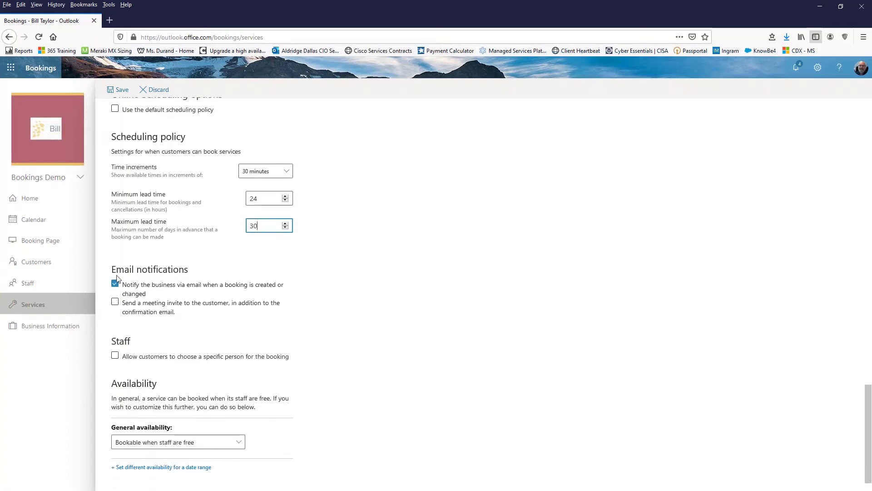
# Step: Send customers a meeting invite and keep availability as Bookable when staff are free
pyautogui.click(115, 303)
pyautogui.click(239, 443)
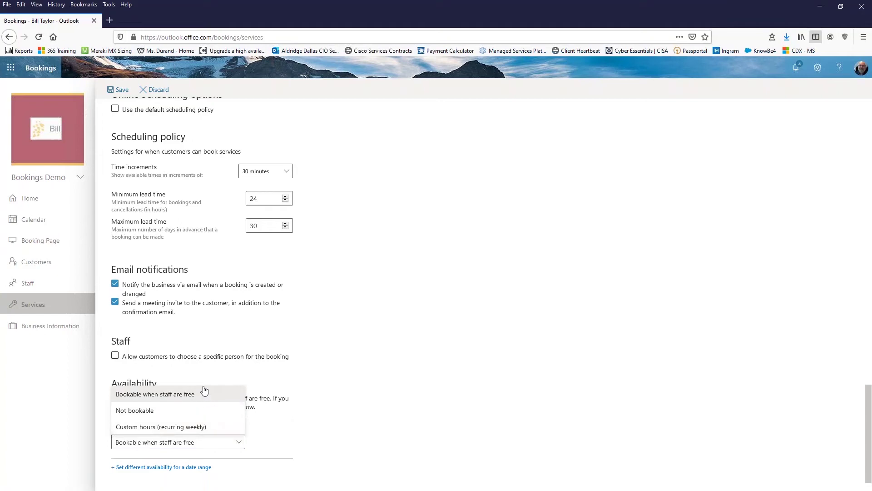
pyautogui.click(202, 395)
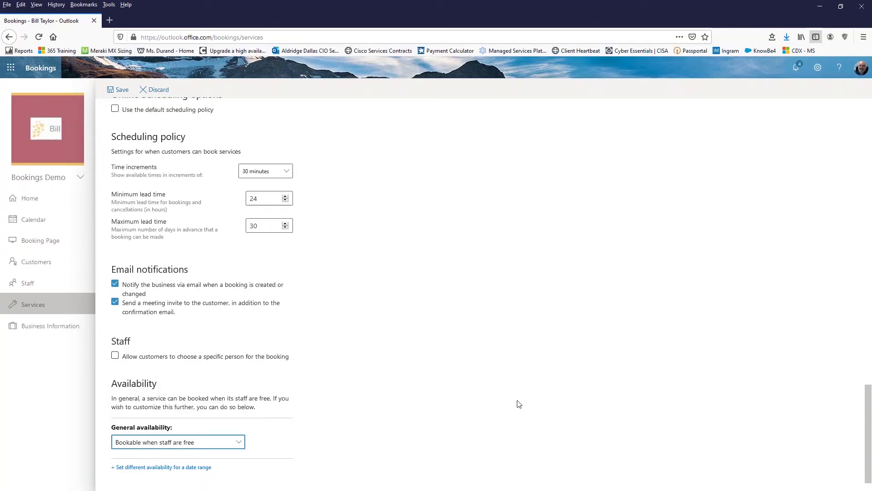
pyautogui.scroll(15, 519, 403)
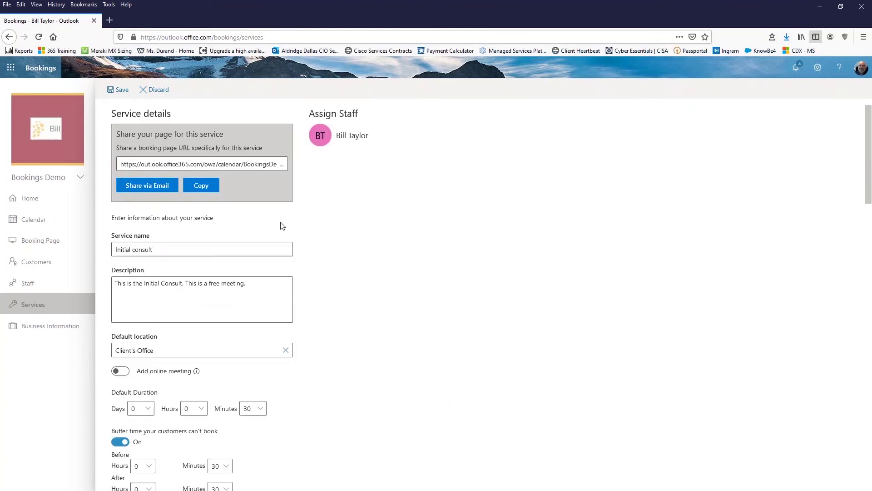
# Step: Save the Initial consult service, then change the staff member's avatar colour from pink to dark red
pyautogui.click(119, 90)
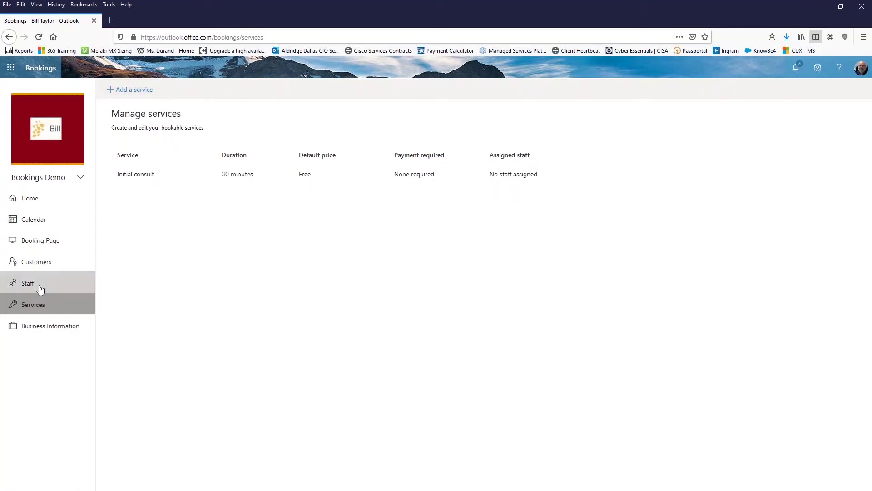
pyautogui.click(30, 285)
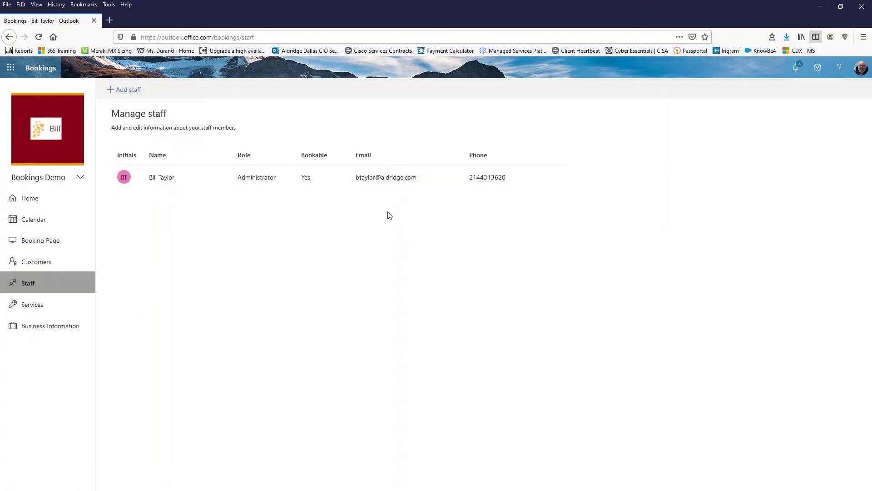
pyautogui.moveTo(476, 177)
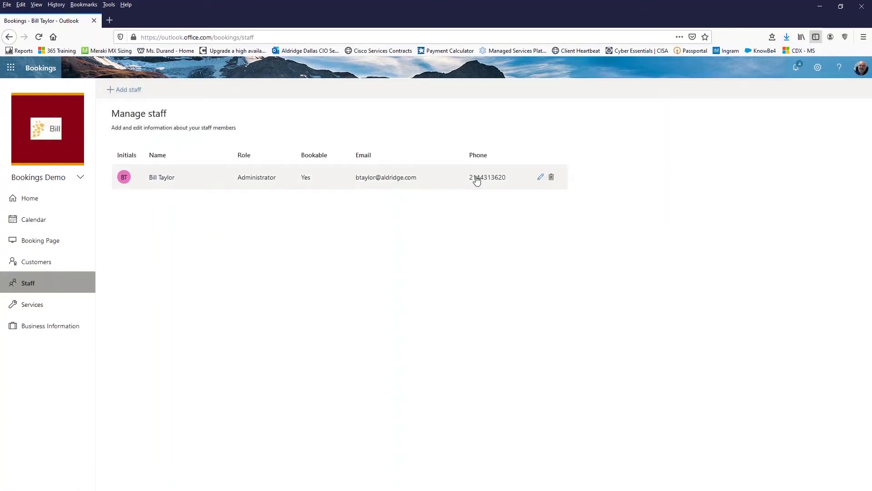
pyautogui.click(540, 177)
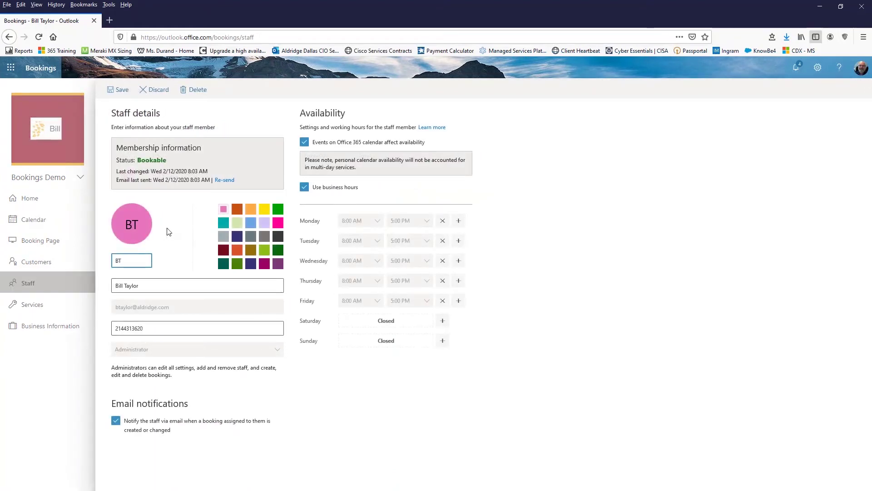
pyautogui.click(159, 331)
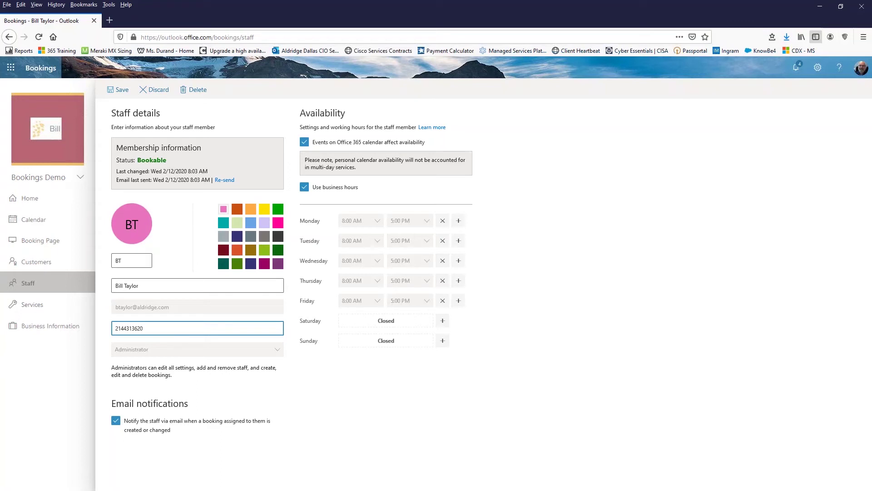
pyautogui.click(224, 251)
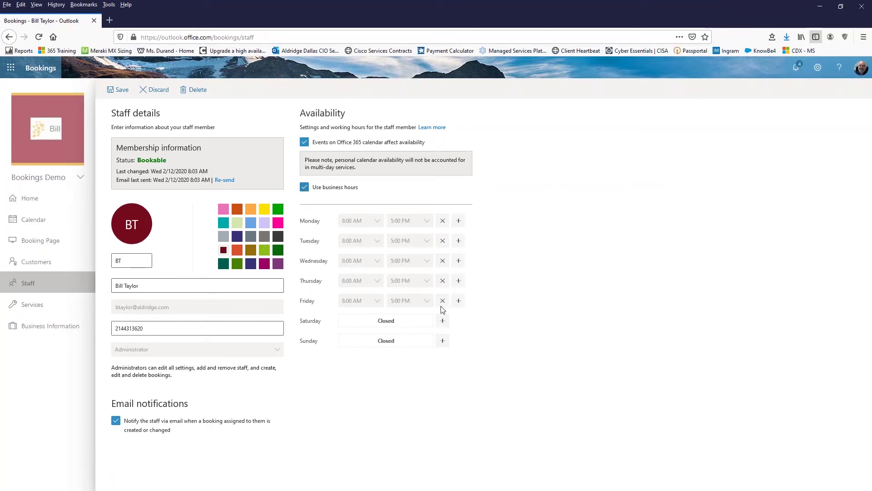
# Step: Switch the staff member to custom hours, with Monday off and Tuesday ending at 11:00 AM
pyautogui.click(305, 189)
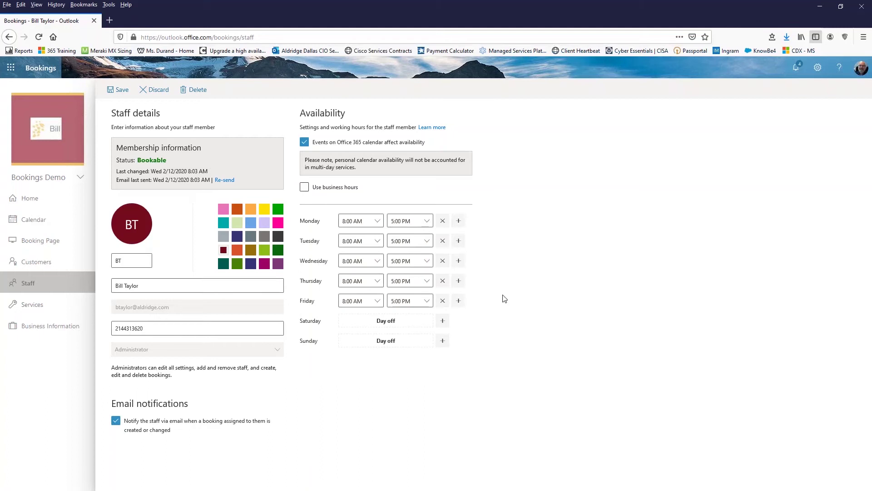
pyautogui.click(443, 223)
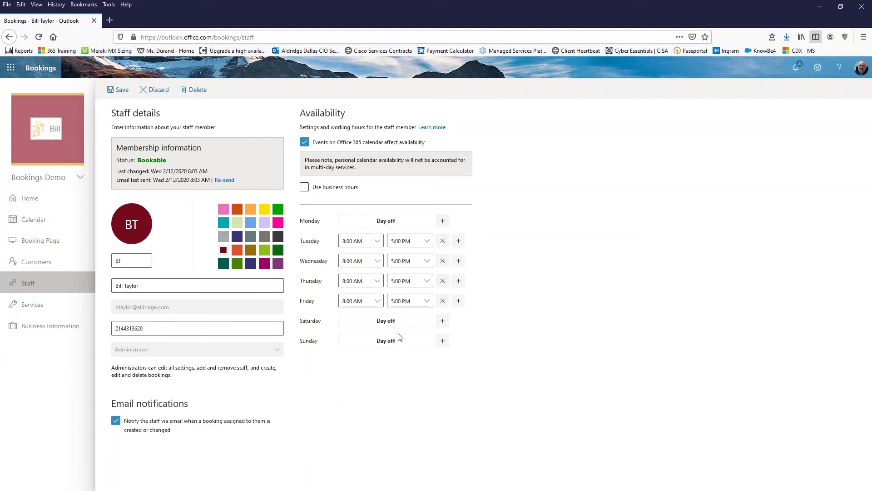
pyautogui.click(427, 246)
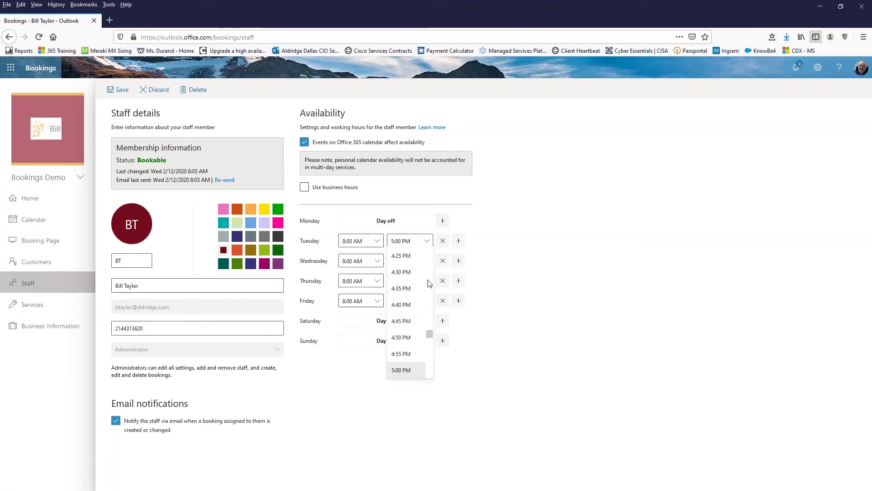
pyautogui.scroll(5, 431, 271)
pyautogui.scroll(14, 430, 267)
pyautogui.scroll(2, 431, 267)
pyautogui.click(409, 256)
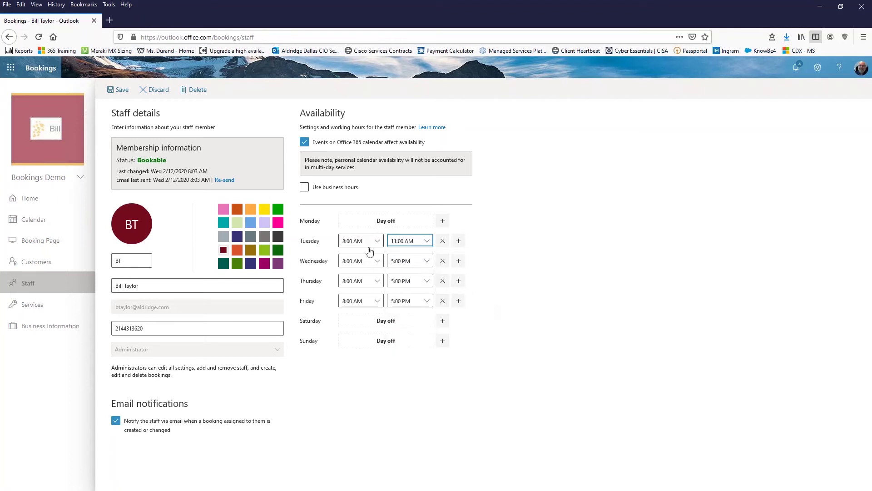
# Step: Make the staff member's Wednesday hours start at 1:00 PM
pyautogui.click(377, 260)
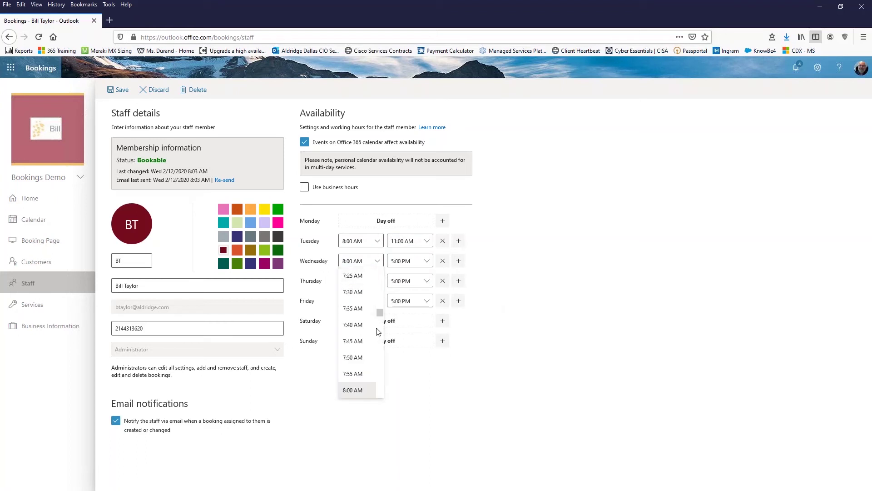
pyautogui.click(381, 341)
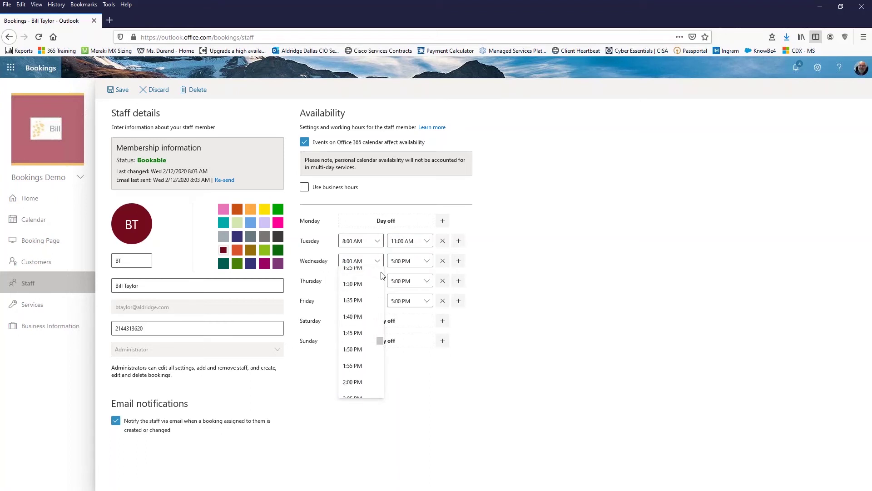
pyautogui.scroll(1, 382, 274)
pyautogui.scroll(3, 364, 282)
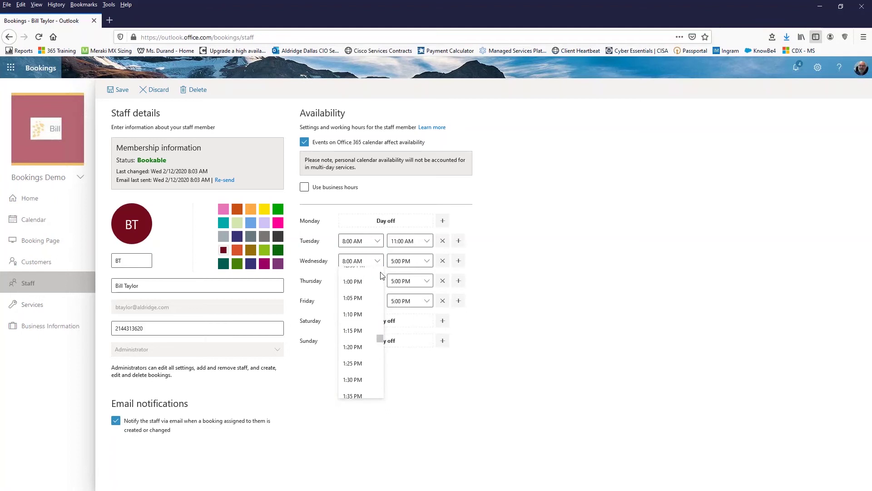
pyautogui.click(360, 289)
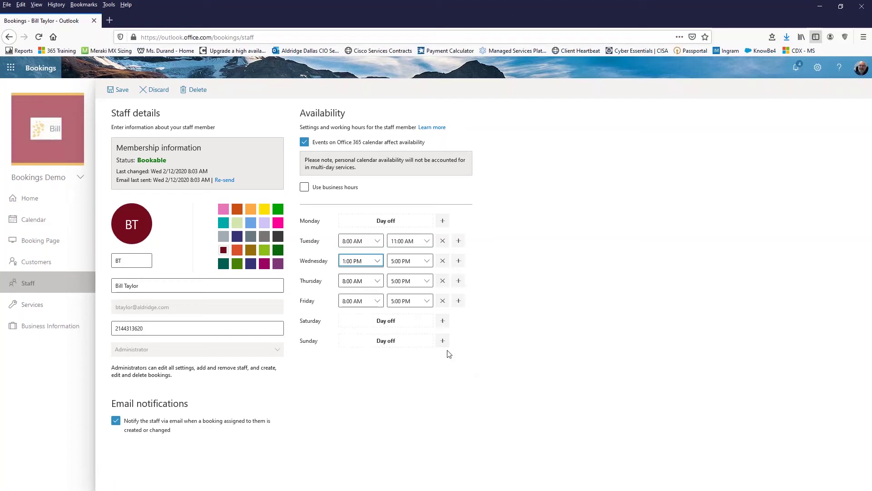
# Step: End the staff member's Friday hours at 12:00 PM and save the new hours
pyautogui.click(428, 304)
pyautogui.click(428, 304)
pyautogui.click(426, 301)
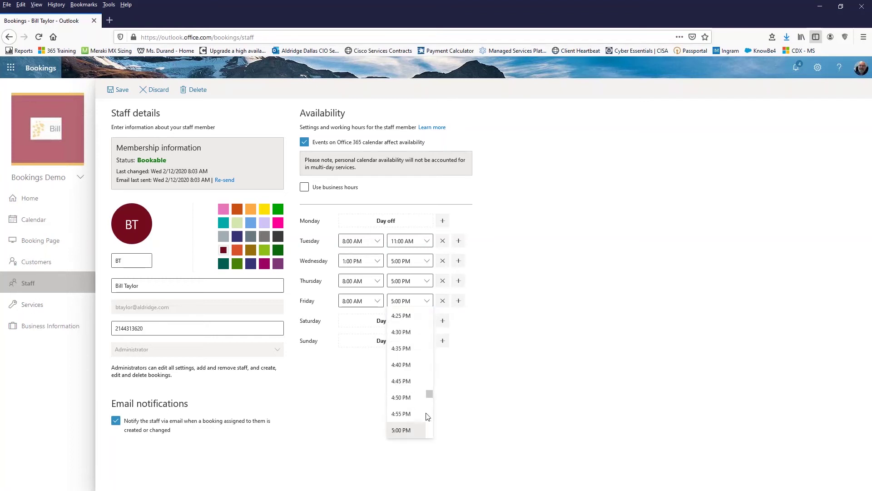
pyautogui.scroll(15, 432, 359)
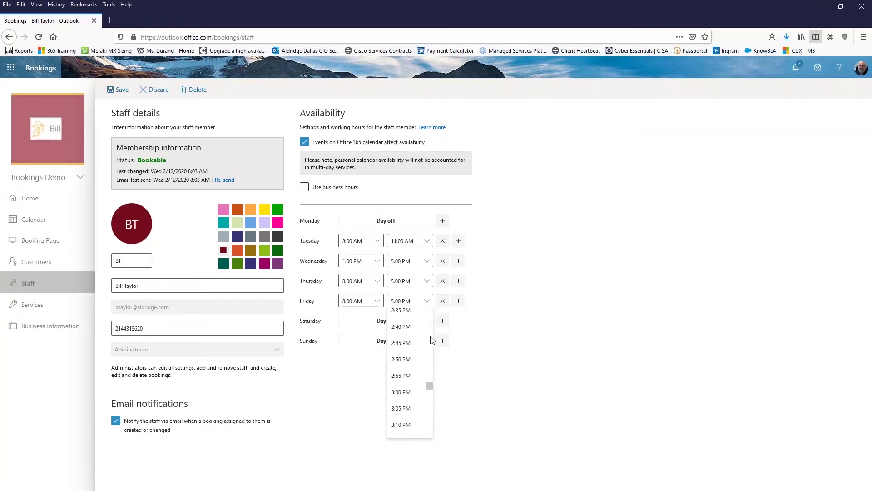
pyautogui.scroll(5, 433, 335)
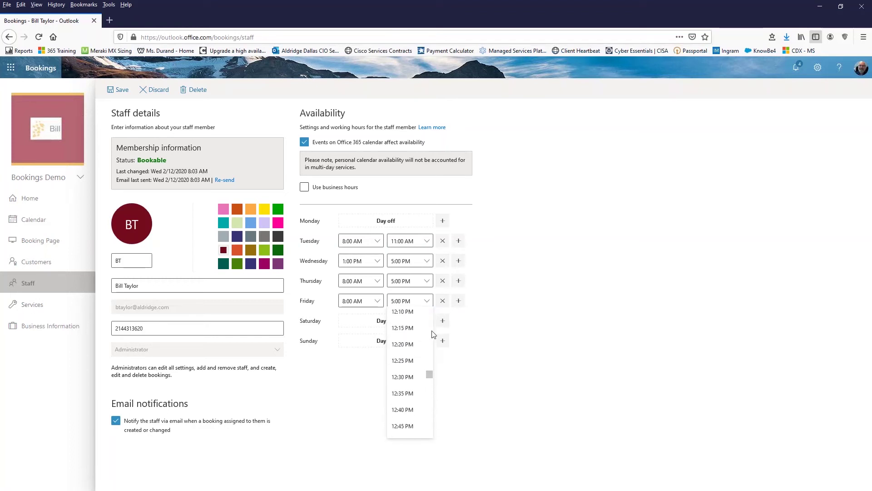
pyautogui.click(403, 398)
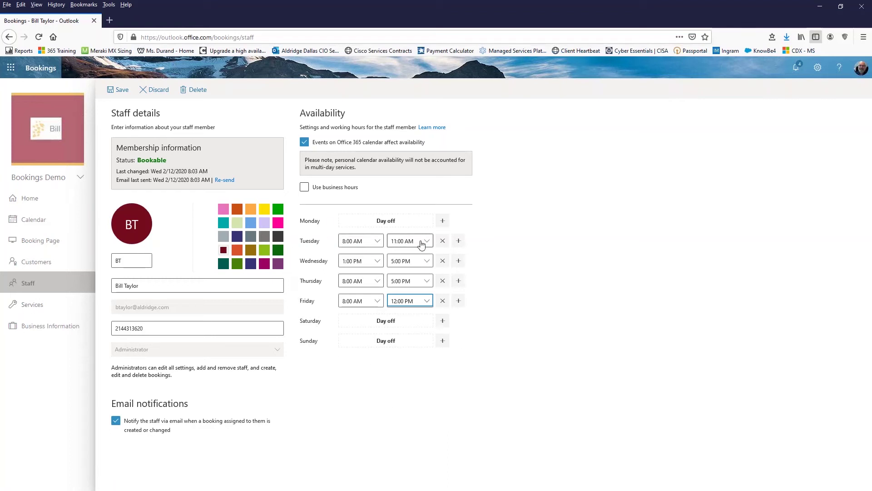
pyautogui.click(119, 91)
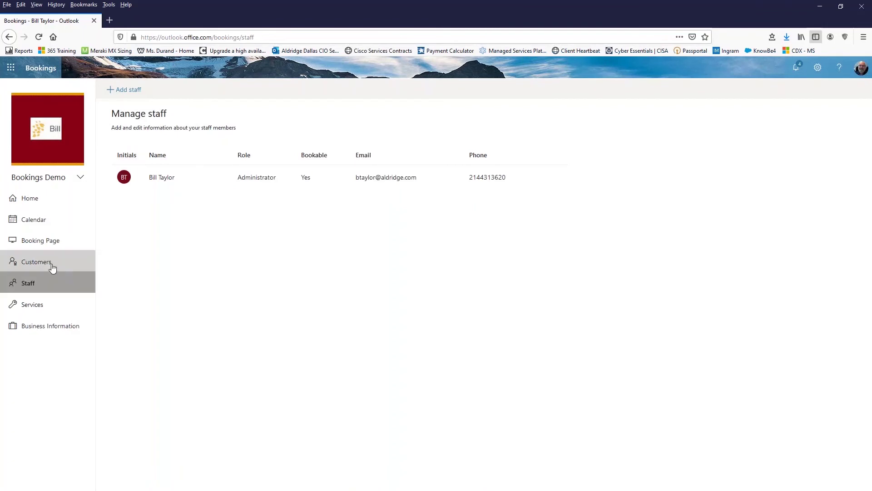
# Step: Look over the empty customer list, then bring up the Booking Page settings
pyautogui.click(53, 267)
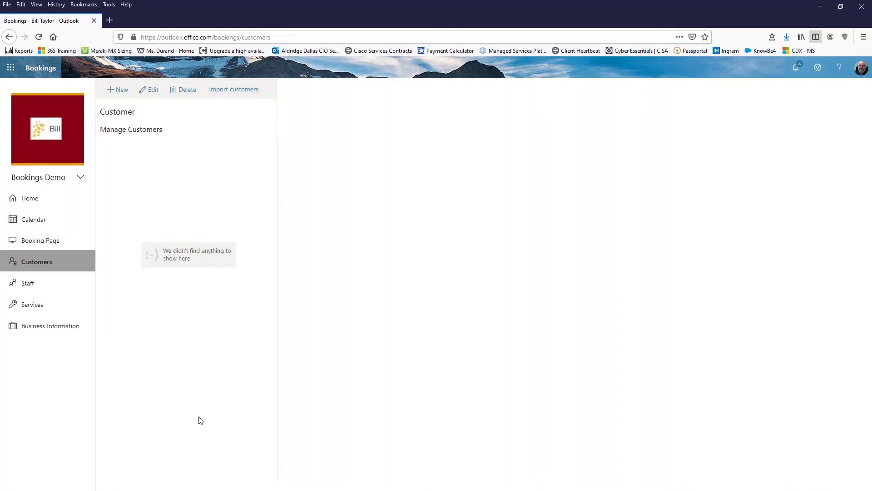
pyautogui.click(39, 242)
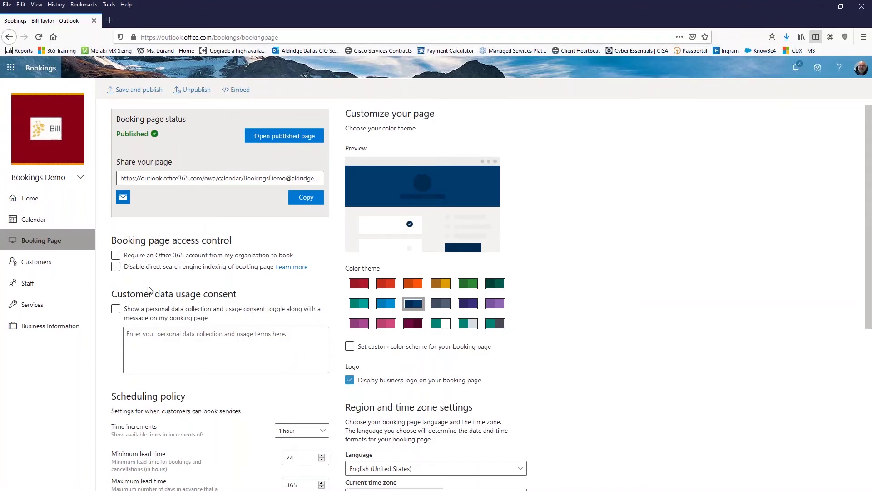
# Step: Leave the Office 365 account requirement off and block search engines from indexing the booking page
pyautogui.click(117, 256)
pyautogui.click(116, 255)
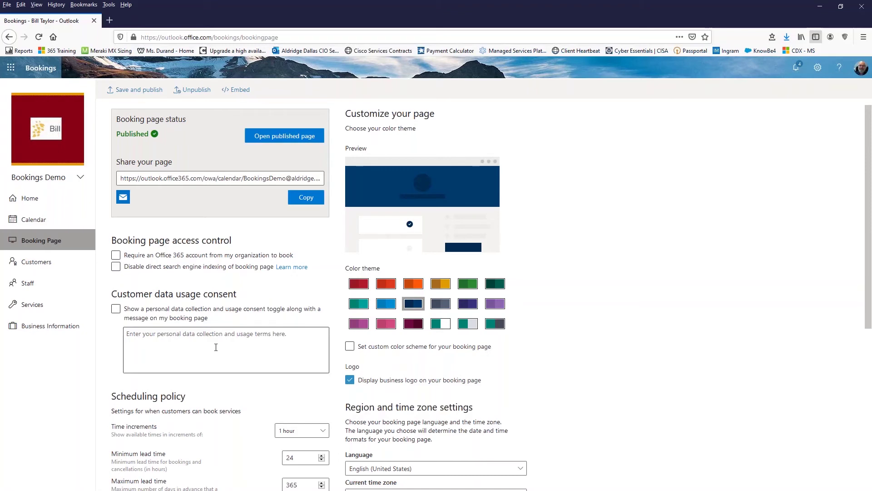
pyautogui.click(147, 256)
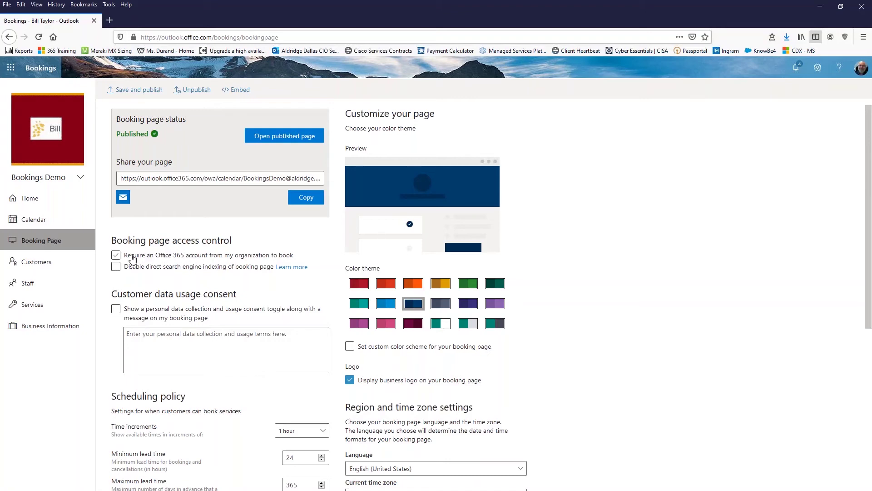
pyautogui.click(118, 256)
pyautogui.click(116, 267)
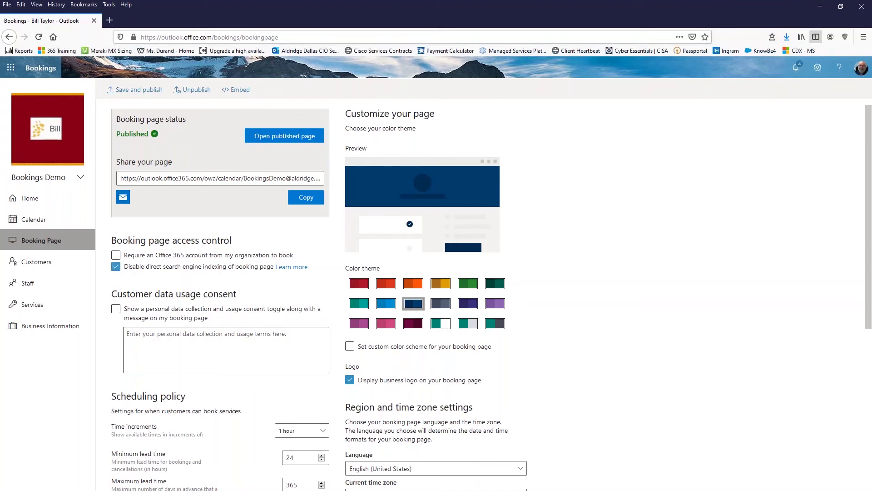
# Step: Set email notifications to email the business about new or changed bookings, without customer meeting invites
pyautogui.scroll(-2, 436, 291)
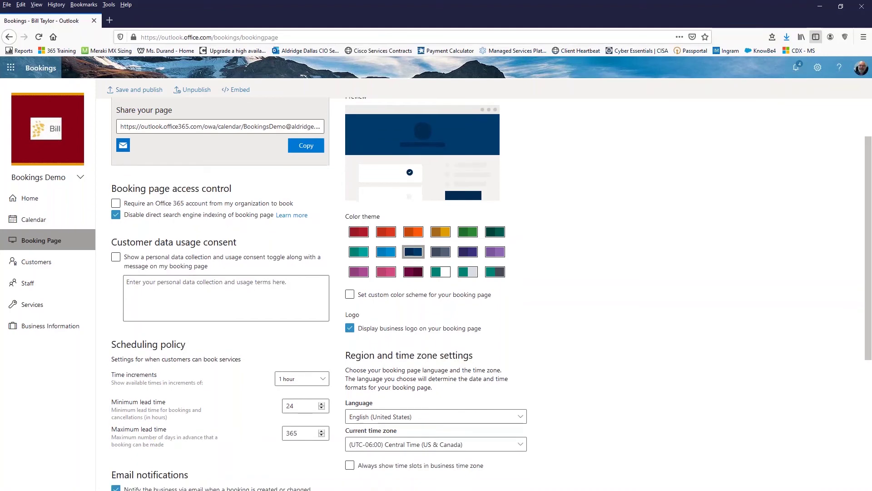
pyautogui.scroll(-2, 178, 346)
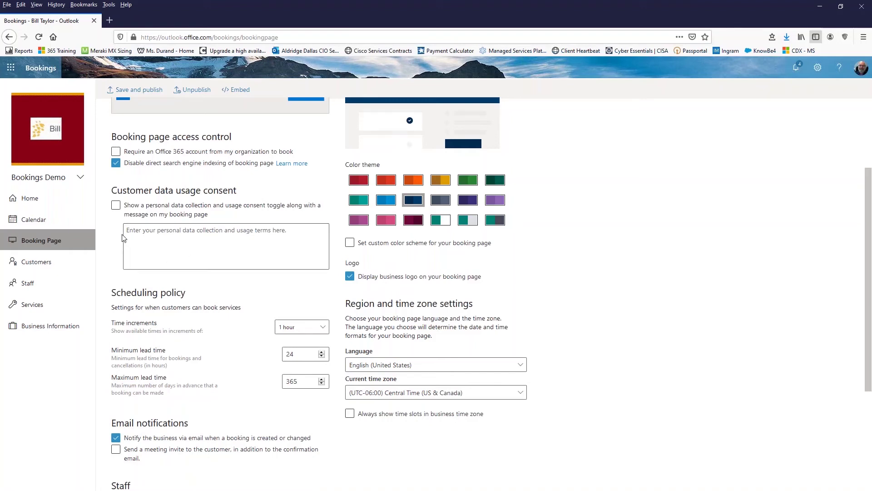
pyautogui.scroll(-3, 169, 248)
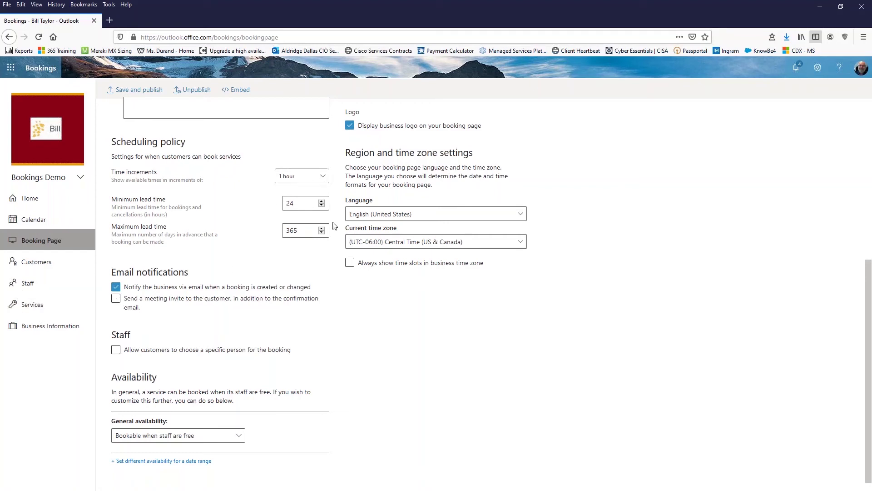
pyautogui.click(231, 312)
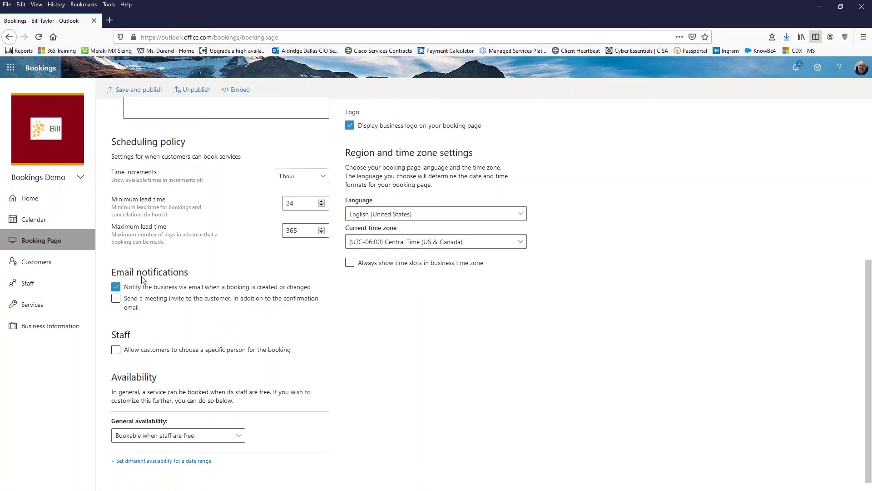
pyautogui.click(116, 298)
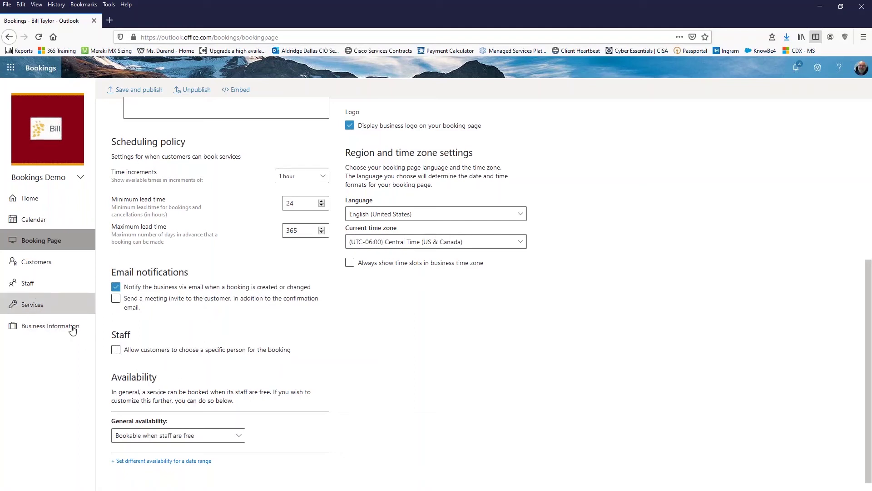
pyautogui.scroll(5, 427, 319)
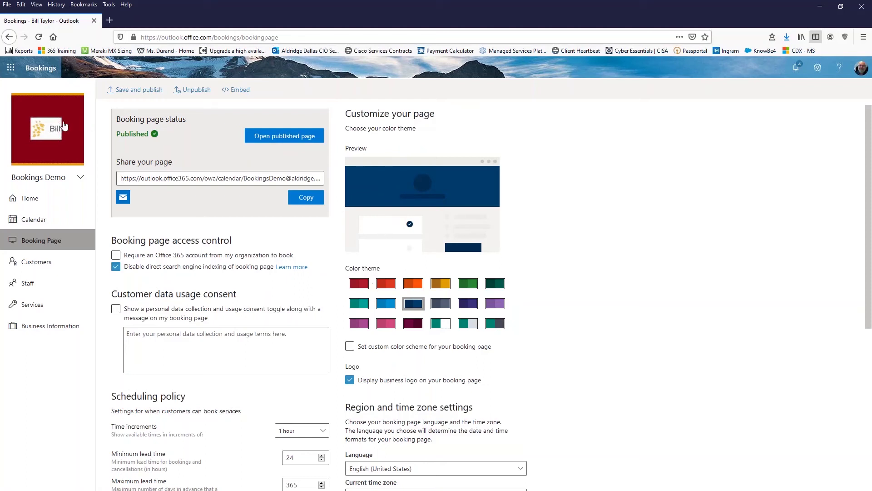
# Step: Change the booking page colour theme from navy to maroon and save and publish it
pyautogui.click(357, 285)
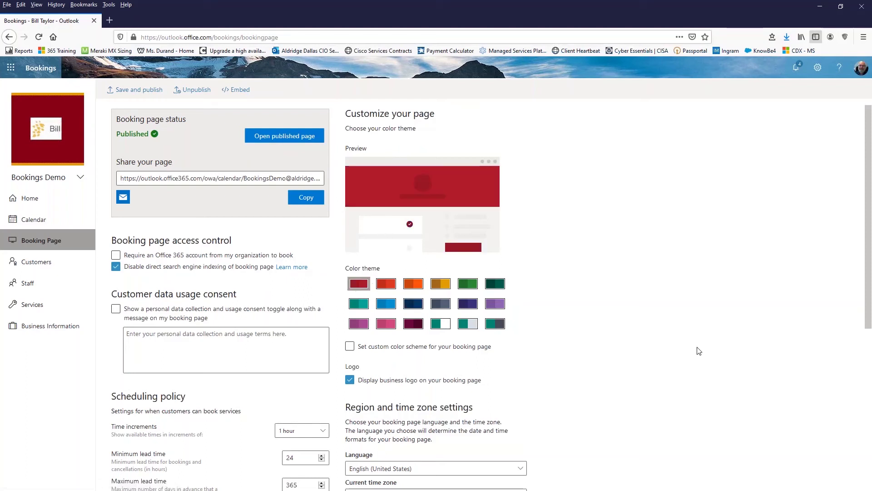
pyautogui.scroll(-3, 597, 320)
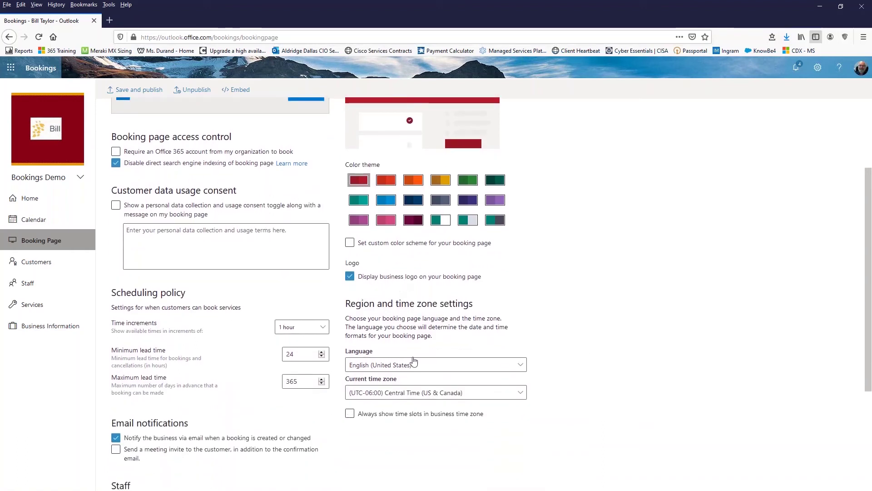
pyautogui.scroll(3, 608, 453)
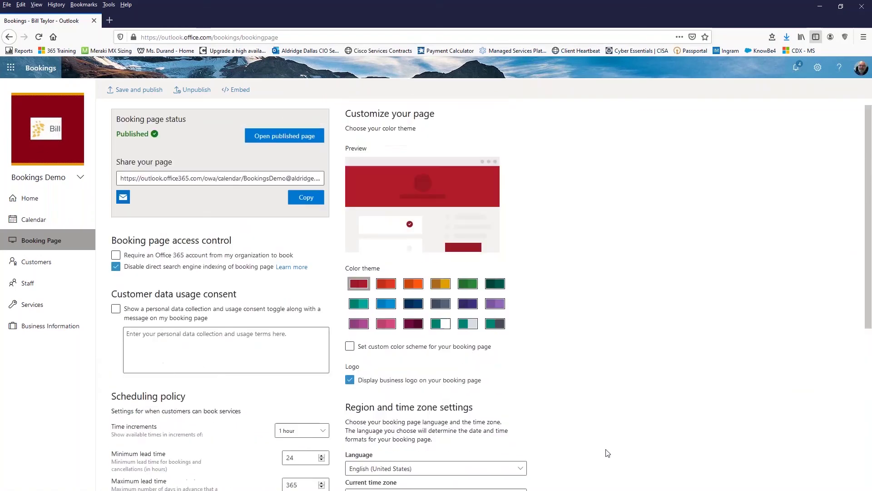
pyautogui.click(147, 91)
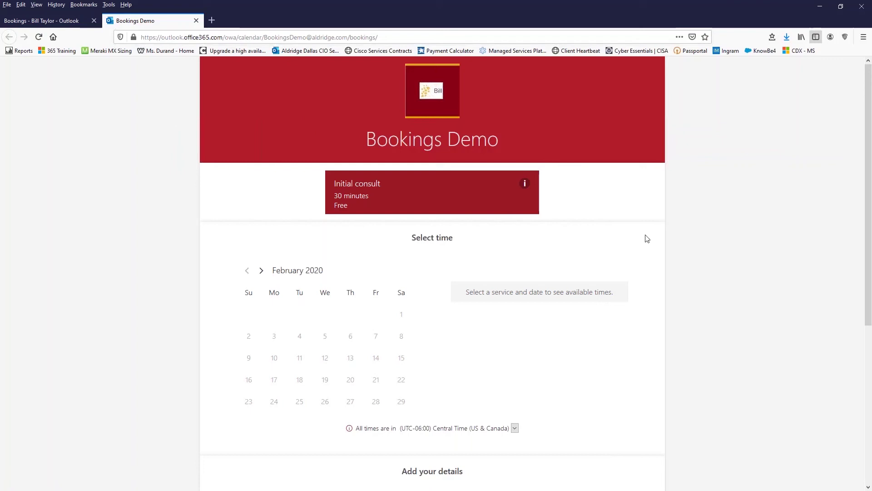
# Step: Check the Initial consult details, then pick the 8:30 am slot on March 5, 2020
pyautogui.click(526, 184)
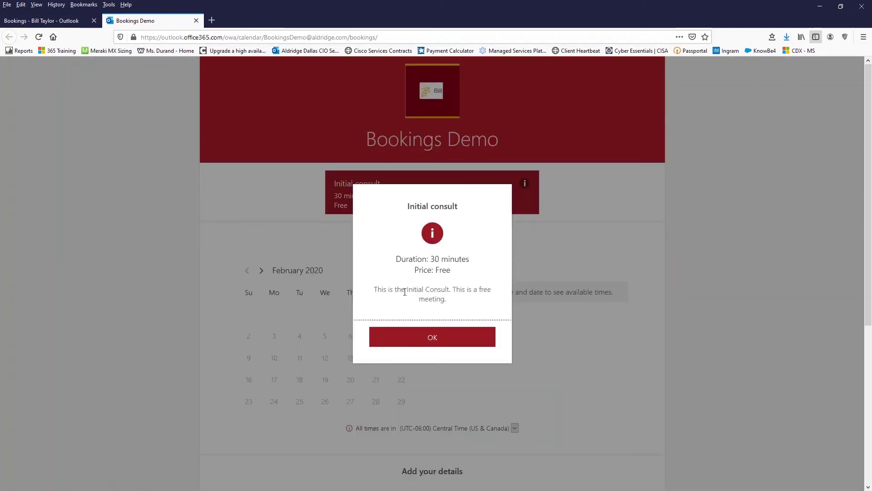
pyautogui.click(430, 337)
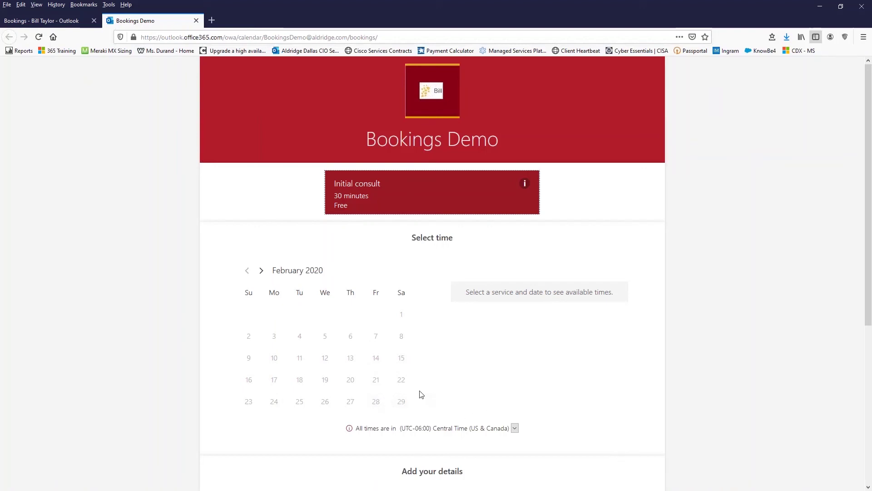
pyautogui.click(262, 272)
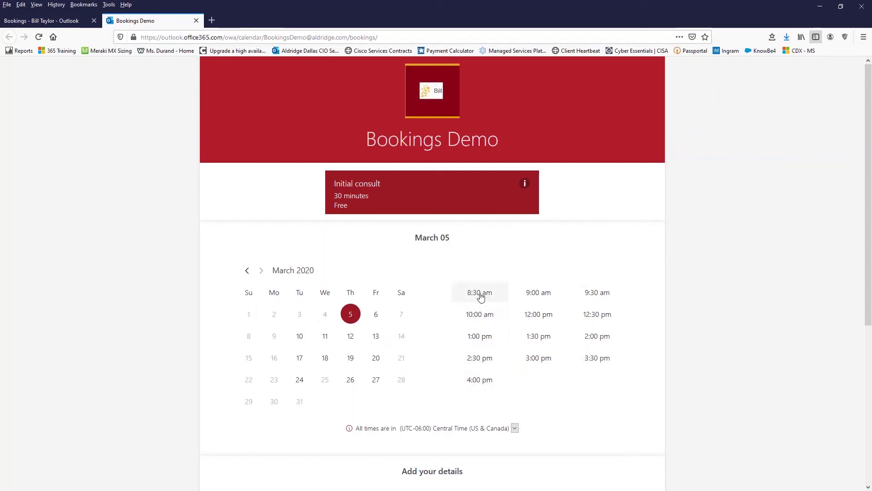
pyautogui.click(480, 296)
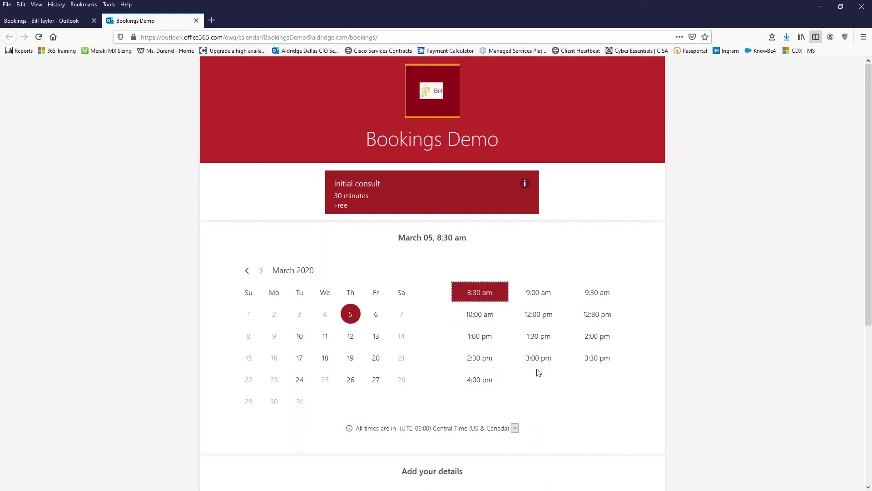
# Step: Fill in the customer's name, e-mail address and phone number on the booking form
pyautogui.scroll(-4, 566, 377)
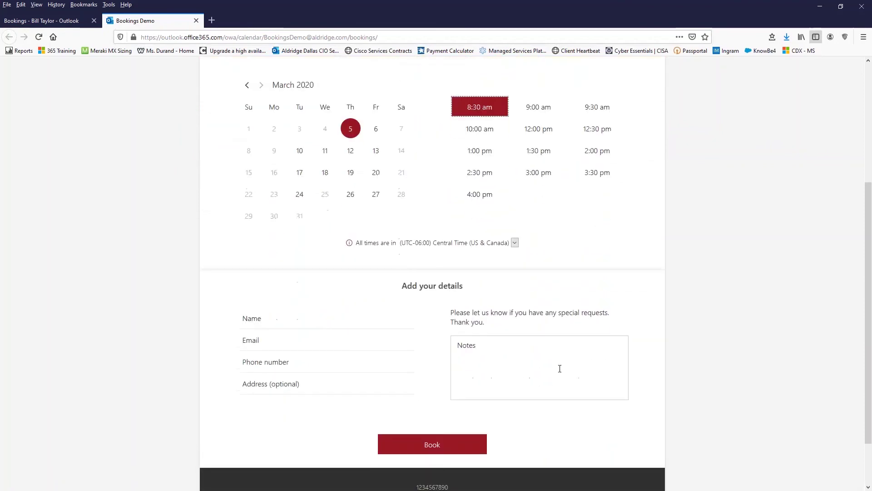
pyautogui.click(272, 326)
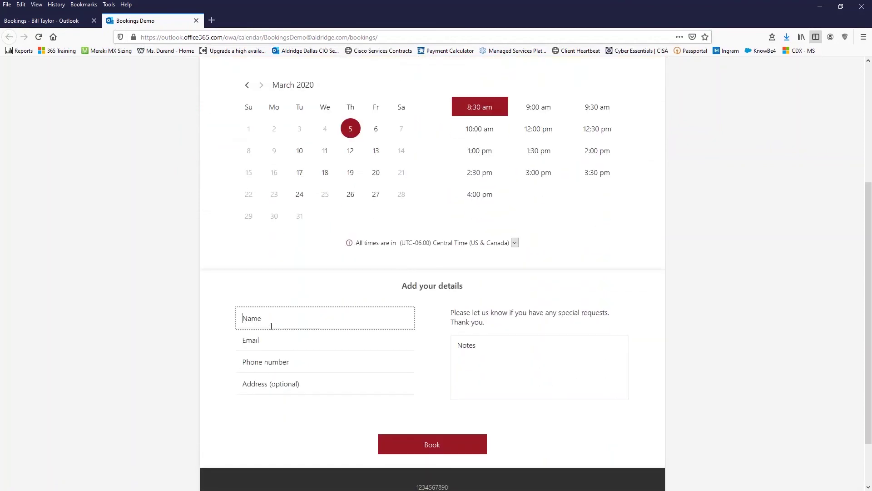
pyautogui.write('Bill')
pyautogui.press('Tab')
pyautogui.write('hgi')
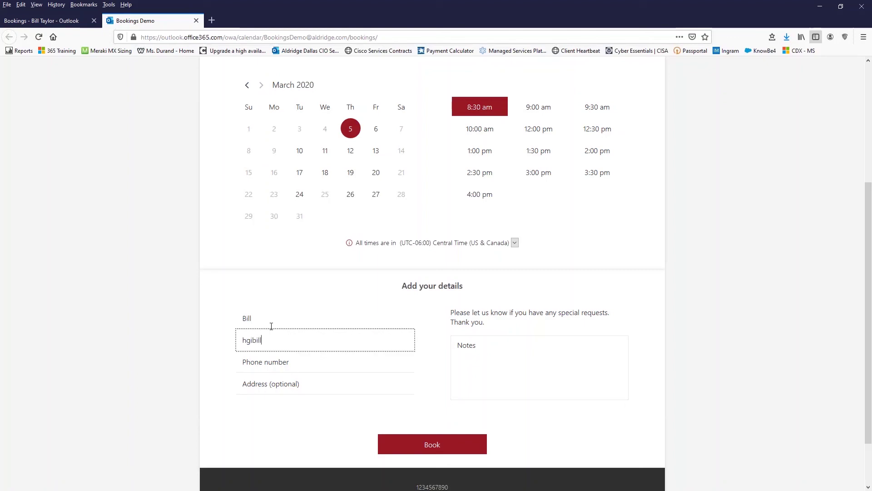
pyautogui.press('Tab')
pyautogui.write('123')
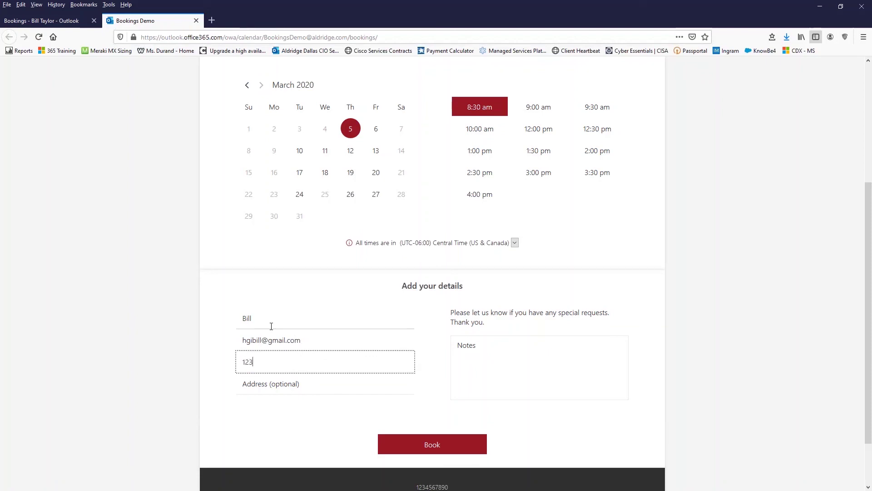
pyautogui.write('4567899')
# Step: Add the test note 'Te', book the Initial consult, and dismiss the thank-you message
pyautogui.click(289, 385)
pyautogui.click(475, 347)
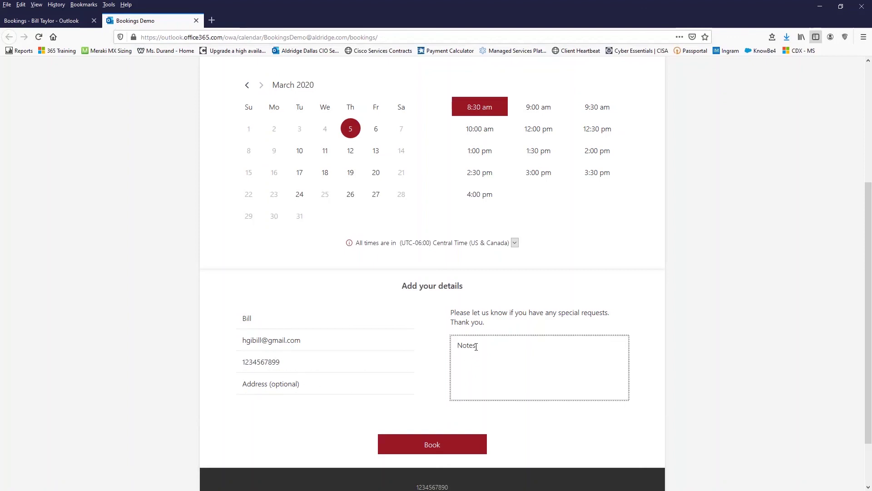
pyautogui.write('Test note')
pyautogui.scroll(-1, 508, 378)
pyautogui.scroll(-1, 510, 383)
pyautogui.scroll(1, 511, 382)
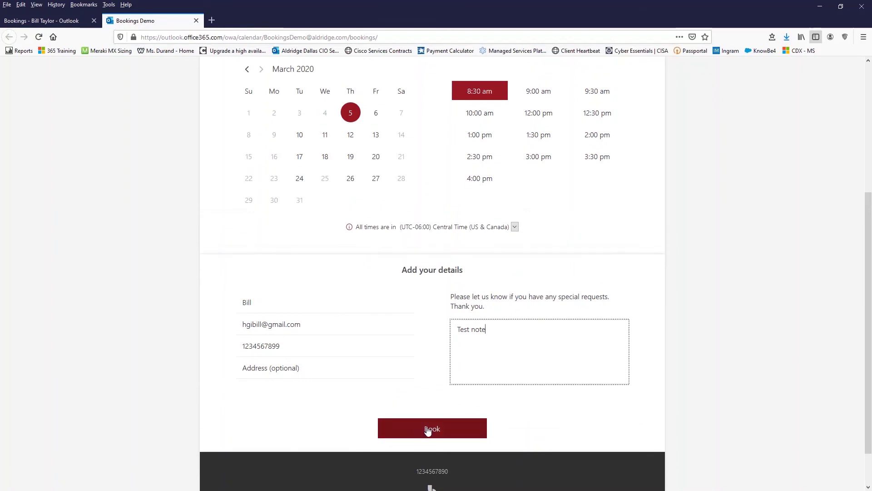
pyautogui.click(429, 431)
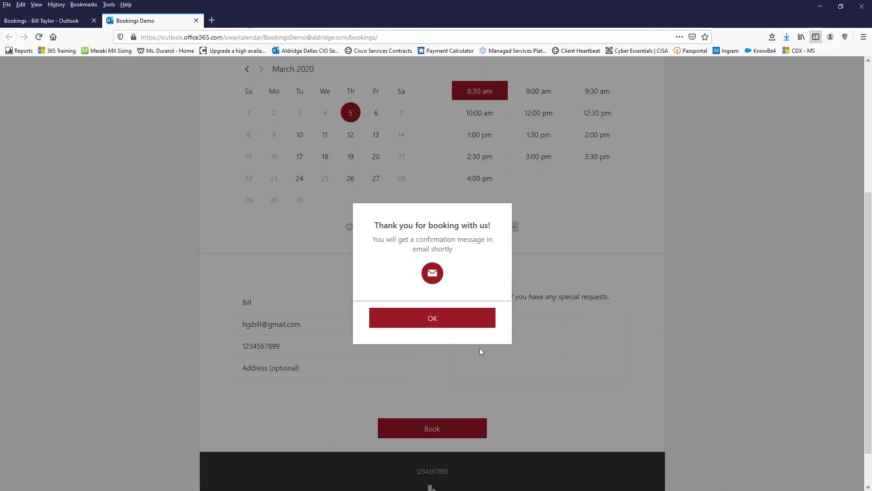
pyautogui.click(434, 319)
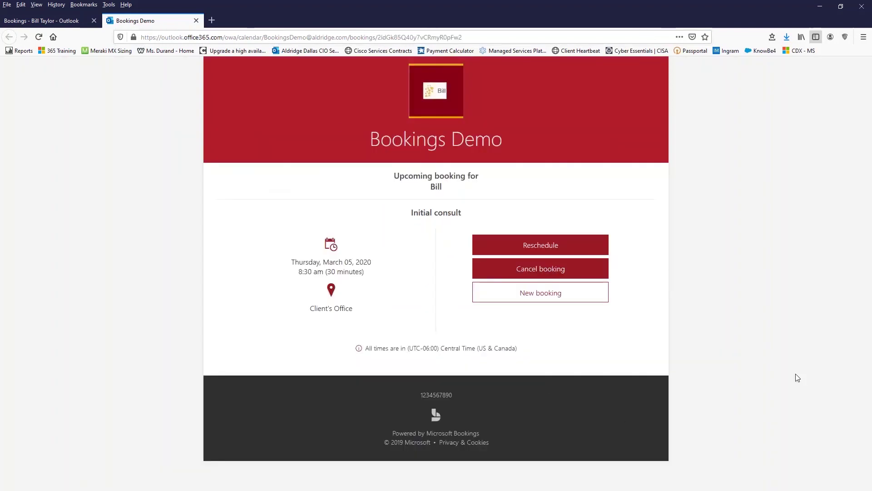
# Step: Read the Initial consult confirmation email in Outlook's Bookings folder, then minimize Outlook
pyautogui.hotkey('alt', 'Tab')
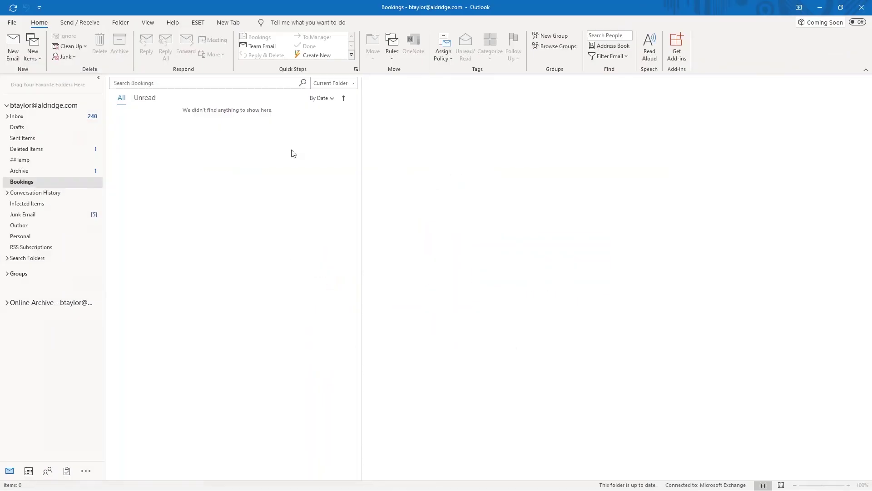
pyautogui.click(134, 136)
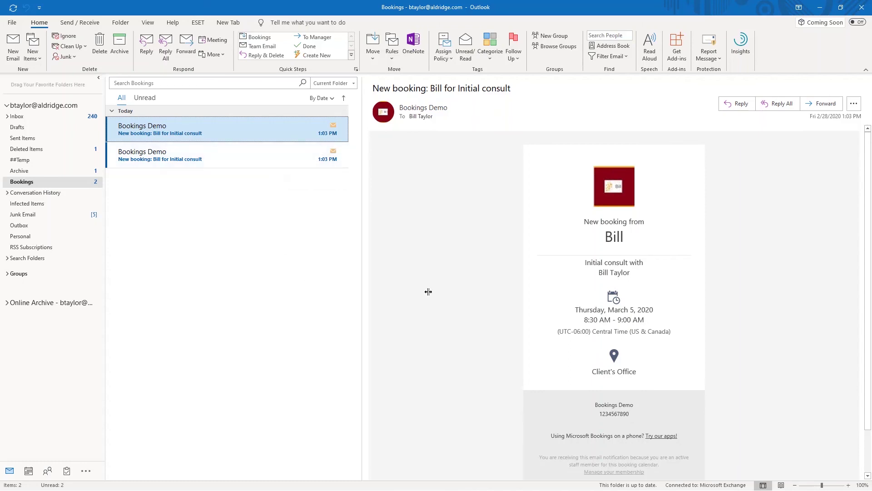
pyautogui.click(820, 9)
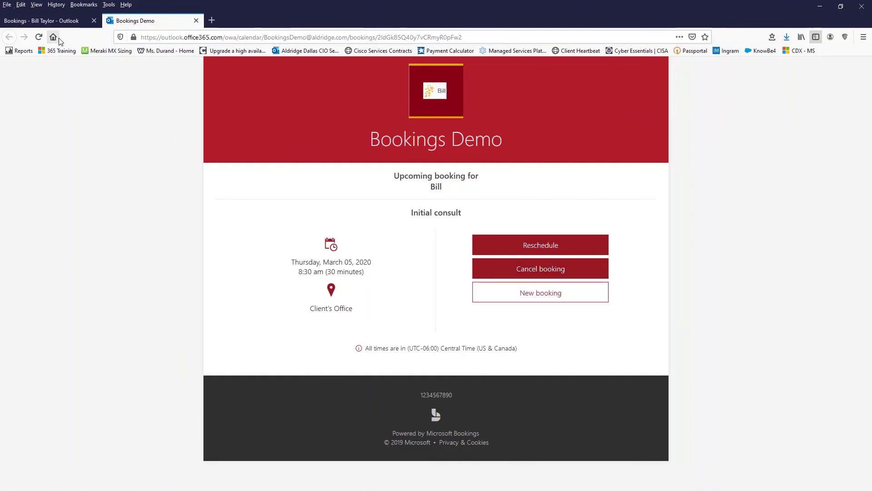
# Step: Find the Initial consult on Thursday, March 5 in the Bookings calendar, open it for editing, then return to the booking page
pyautogui.click(63, 23)
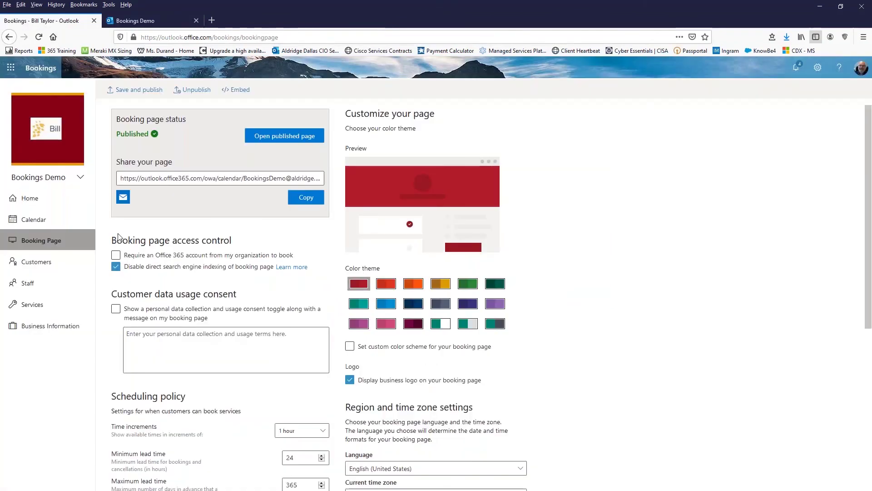
pyautogui.click(40, 222)
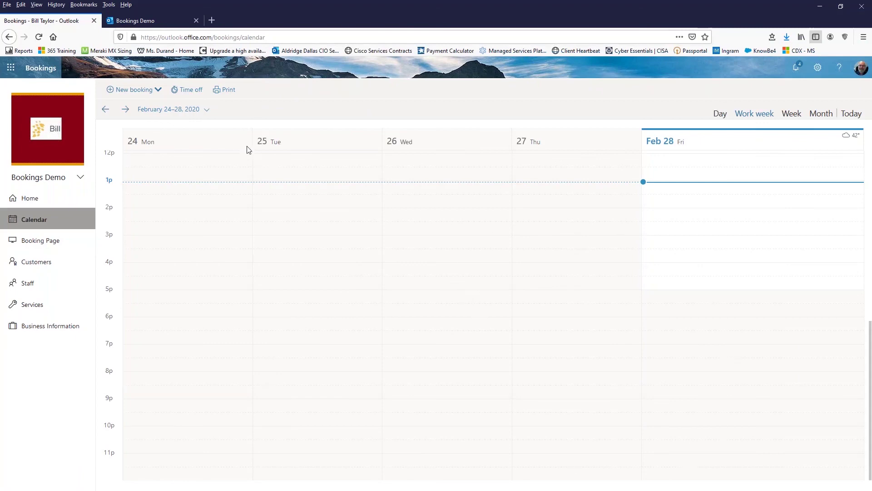
pyautogui.click(126, 110)
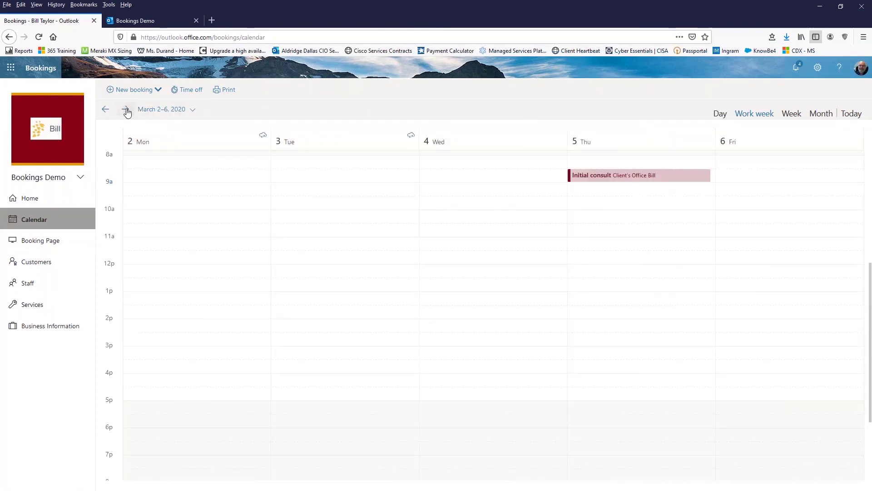
pyautogui.click(613, 177)
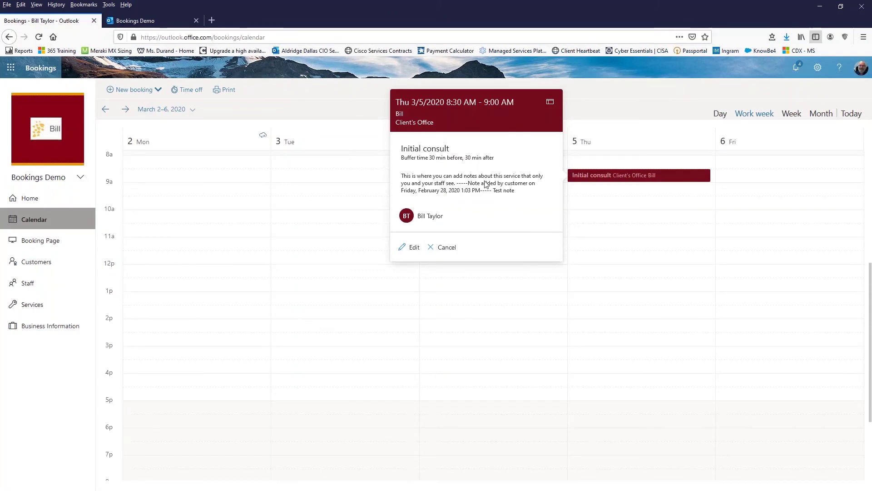
pyautogui.click(556, 112)
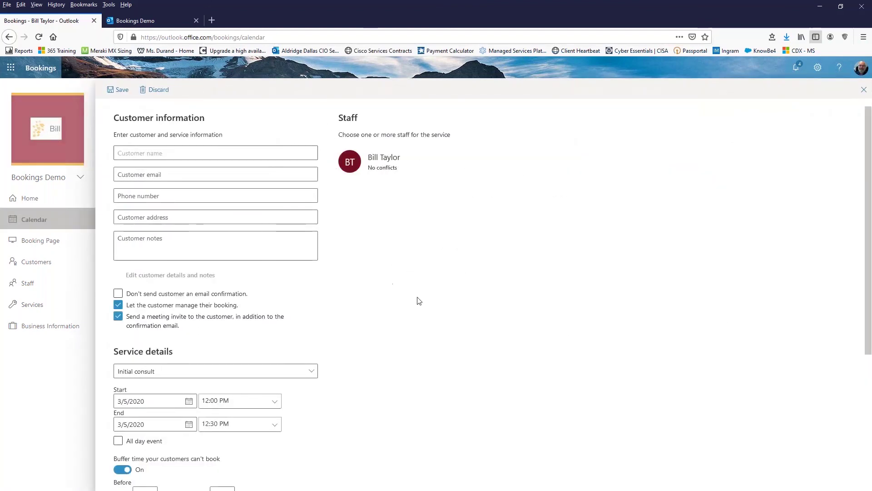
pyautogui.scroll(-3, 468, 324)
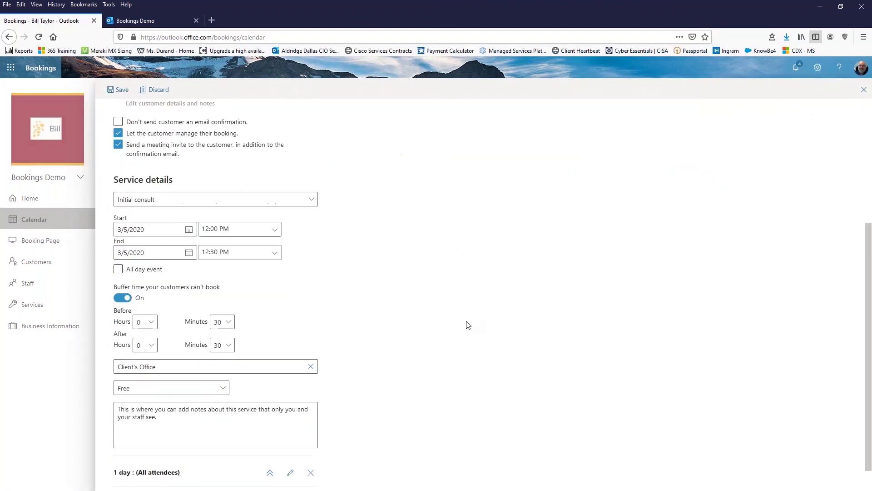
pyautogui.scroll(-1, 468, 324)
pyautogui.scroll(4, 469, 324)
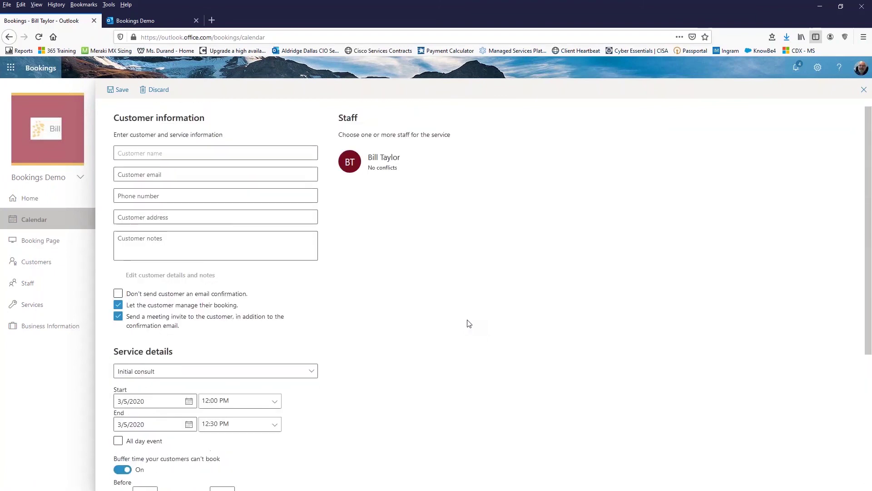
pyautogui.click(165, 24)
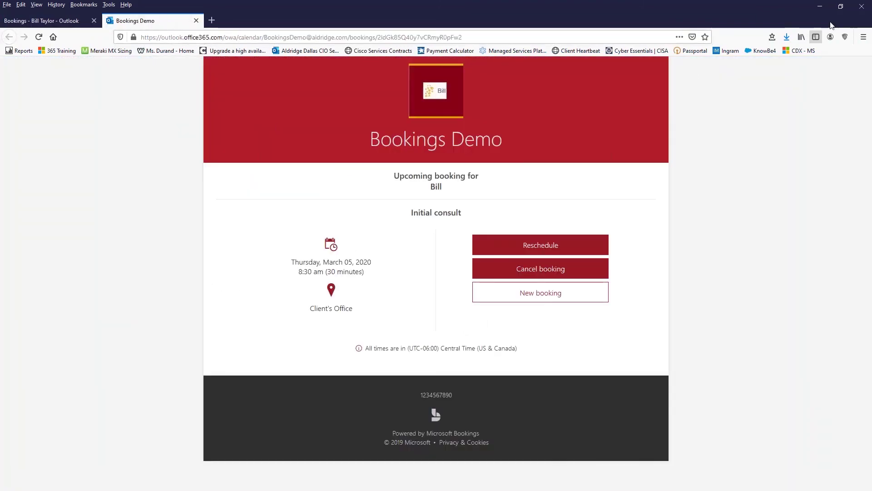